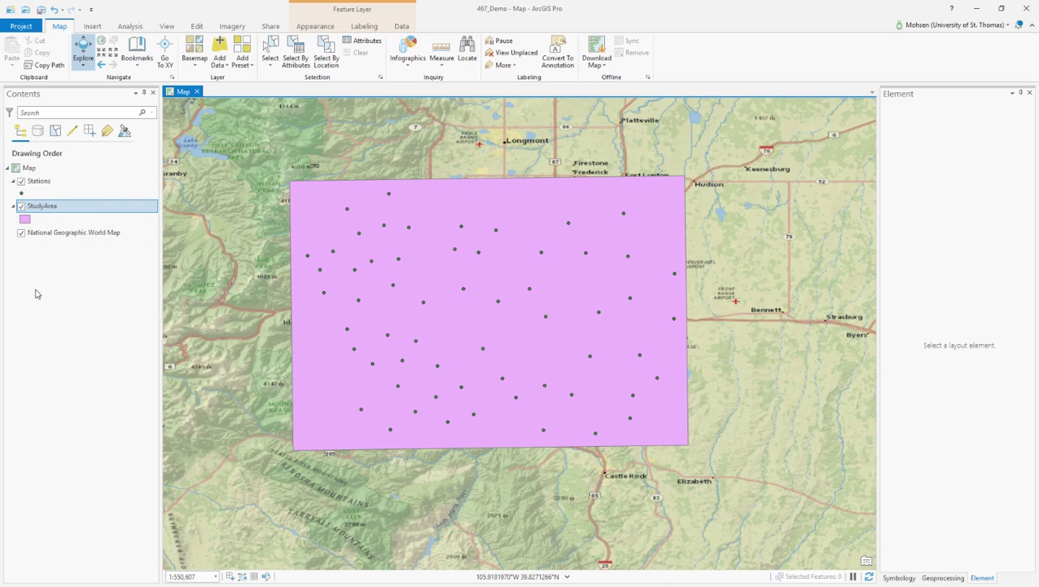
# - Try the Land and Education fills on the StudyArea polygon, and settle on the dashed black outline symbol
pyautogui.click(25, 220)
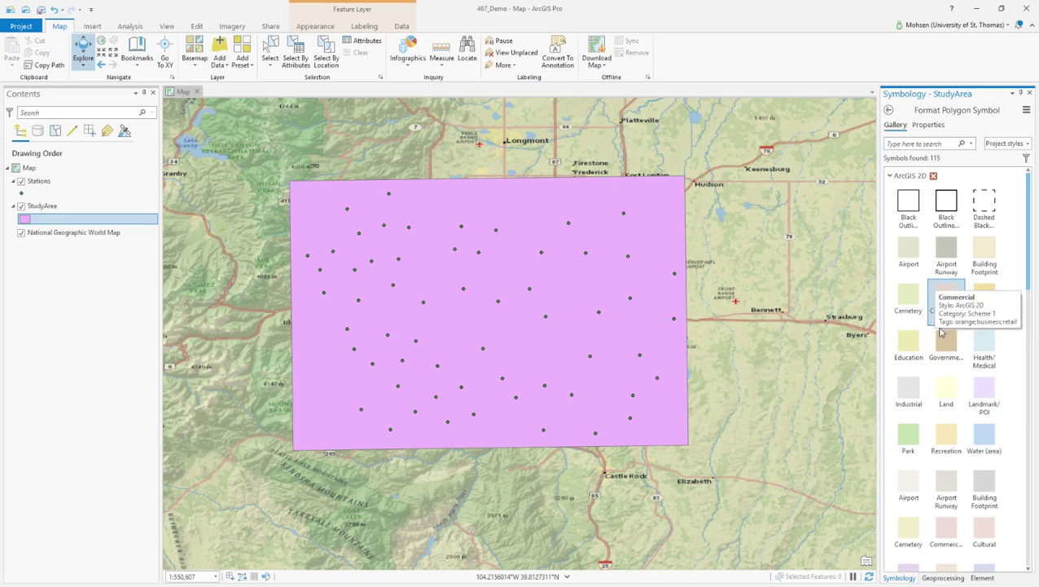
pyautogui.click(946, 386)
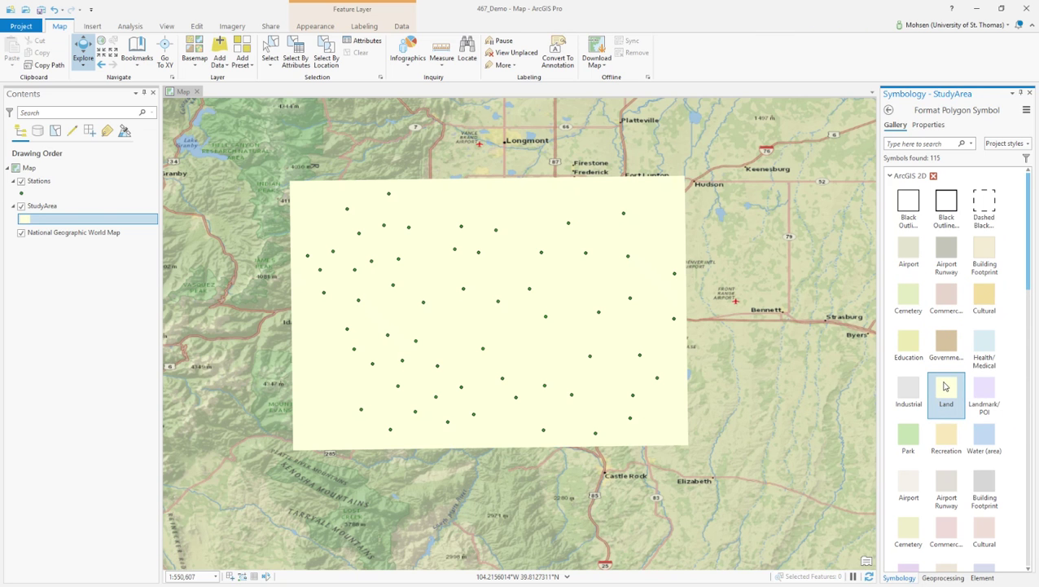
pyautogui.click(908, 394)
pyautogui.click(904, 349)
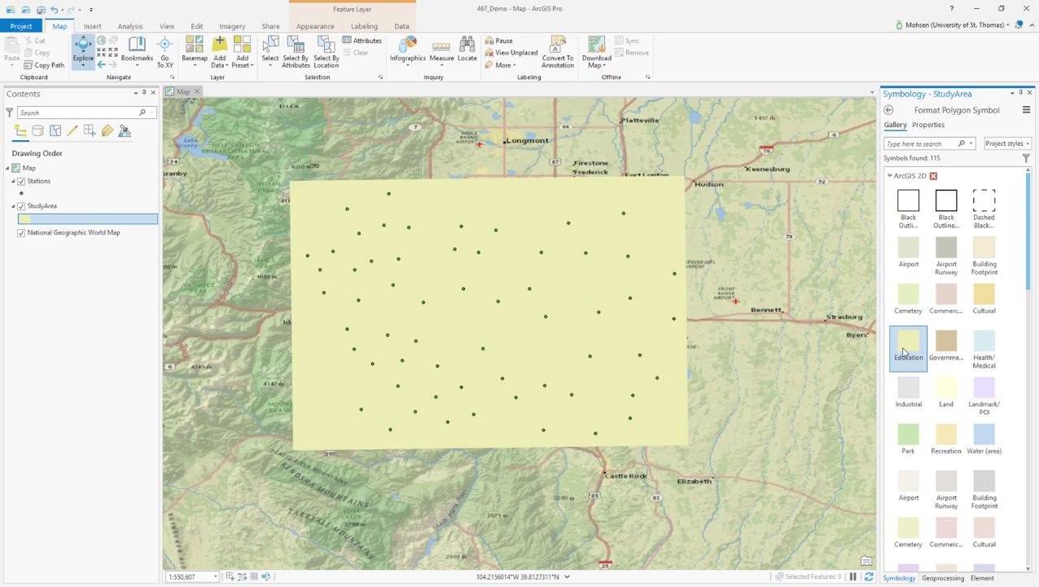
pyautogui.click(986, 205)
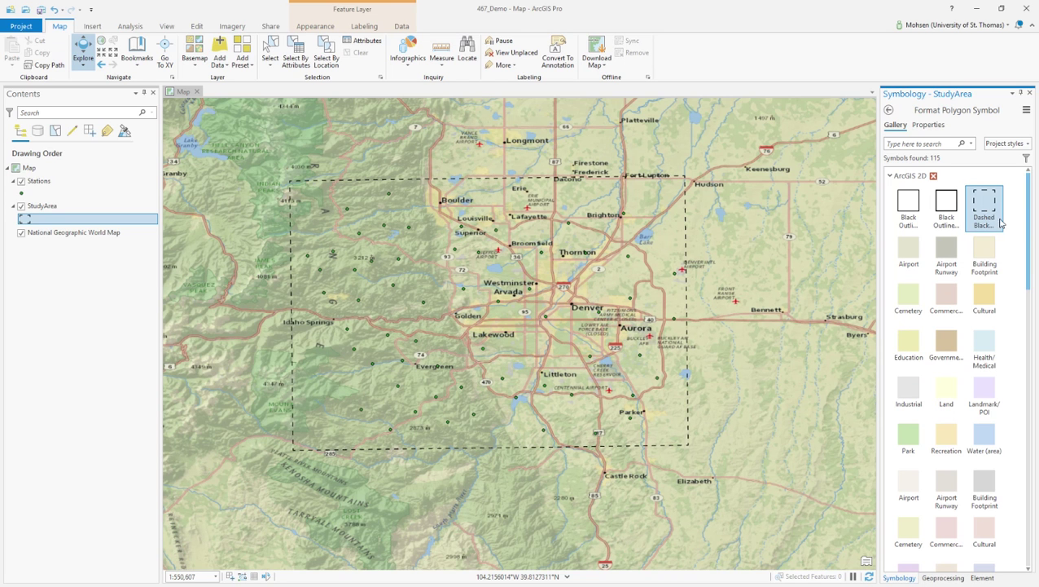
# - Change the StudyArea outline color to red and its width to 2 pt, and apply the changes
pyautogui.click(930, 126)
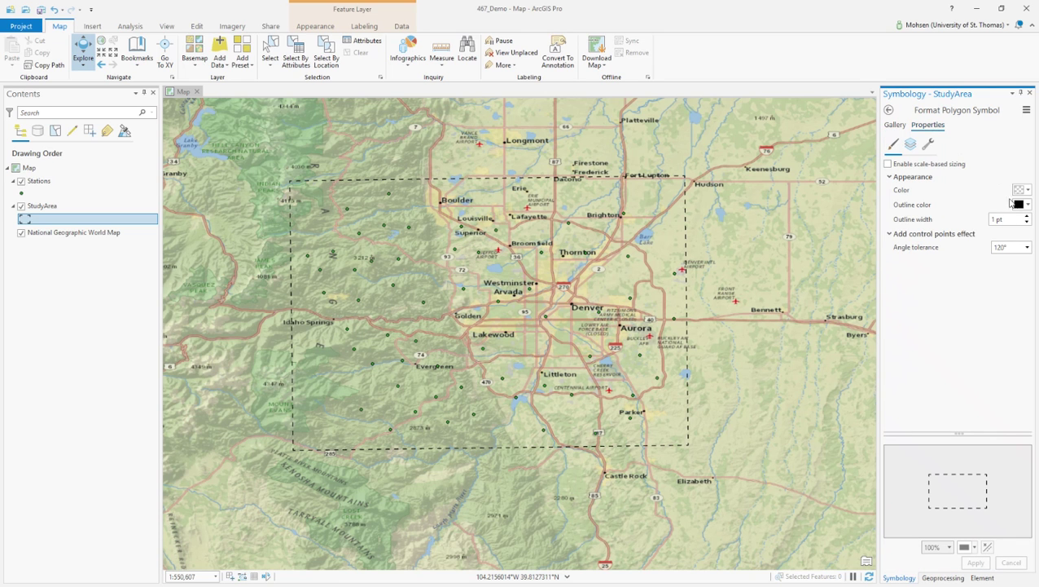
pyautogui.click(1029, 206)
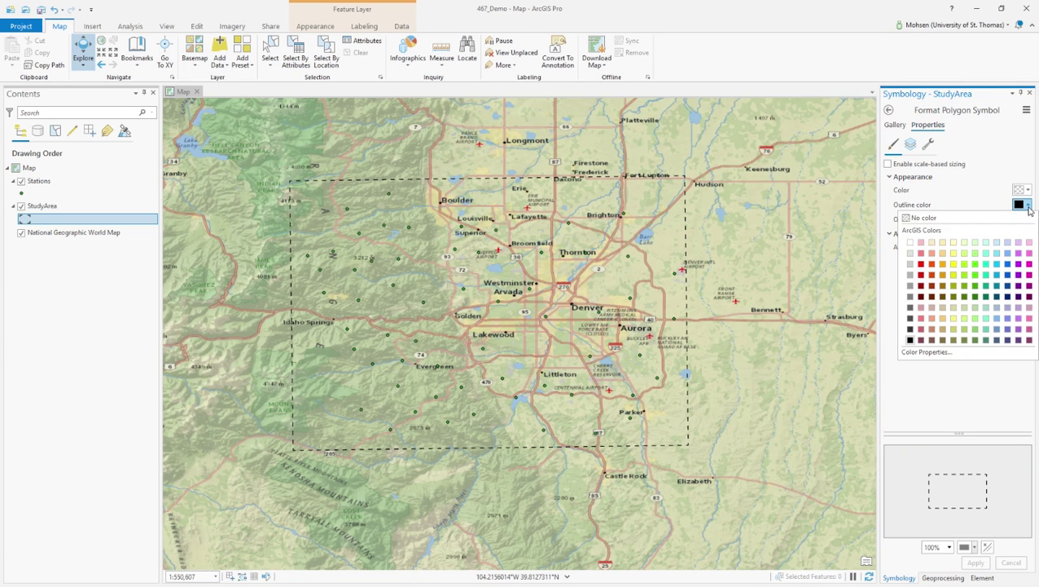
pyautogui.click(922, 265)
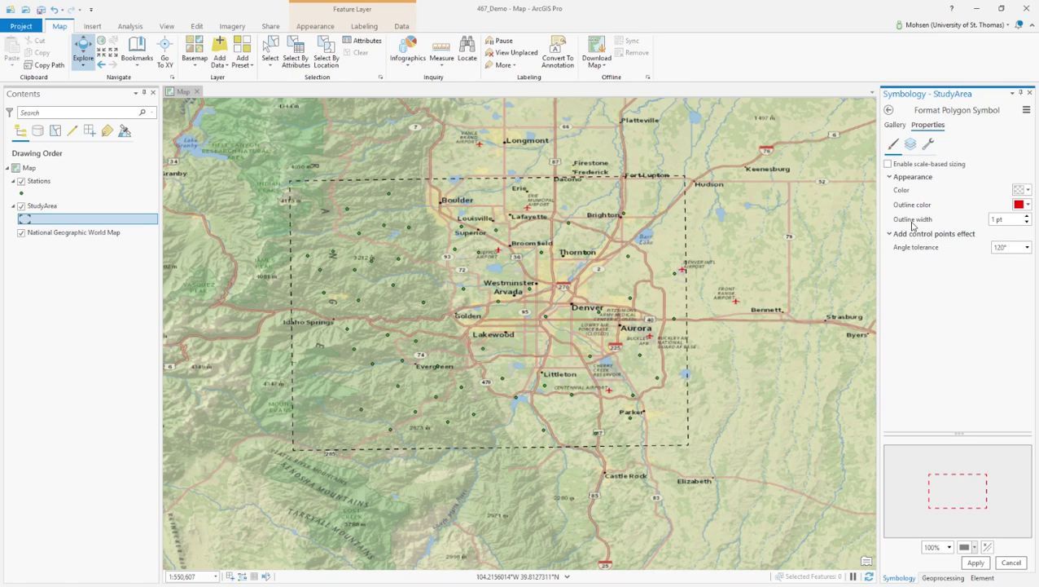
pyautogui.click(1027, 219)
pyautogui.click(978, 562)
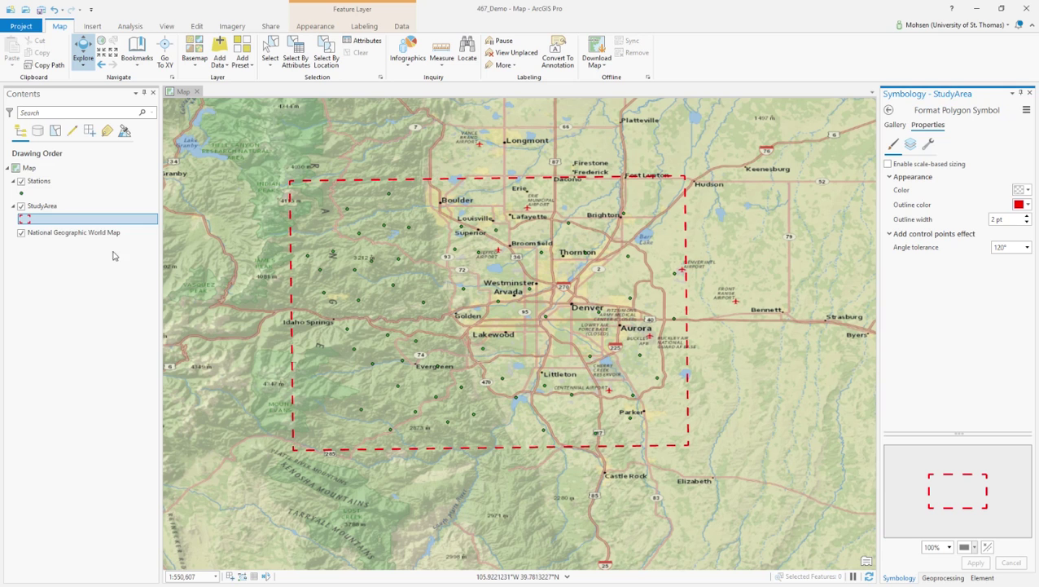
# - Try the Triangle 3 symbol on the Stations points, and settle on the Circle 1 symbol
pyautogui.click(22, 196)
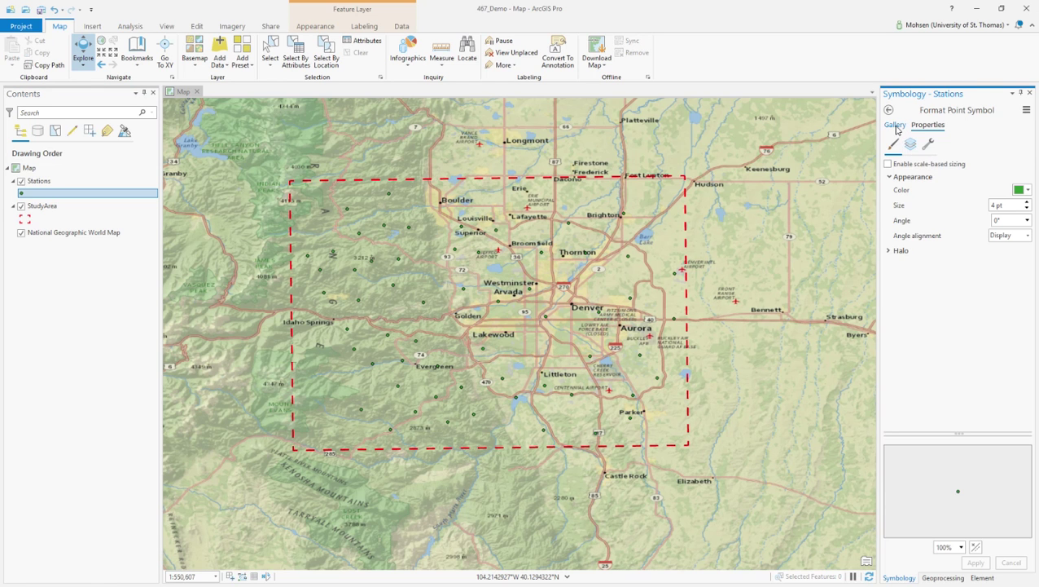
pyautogui.click(896, 126)
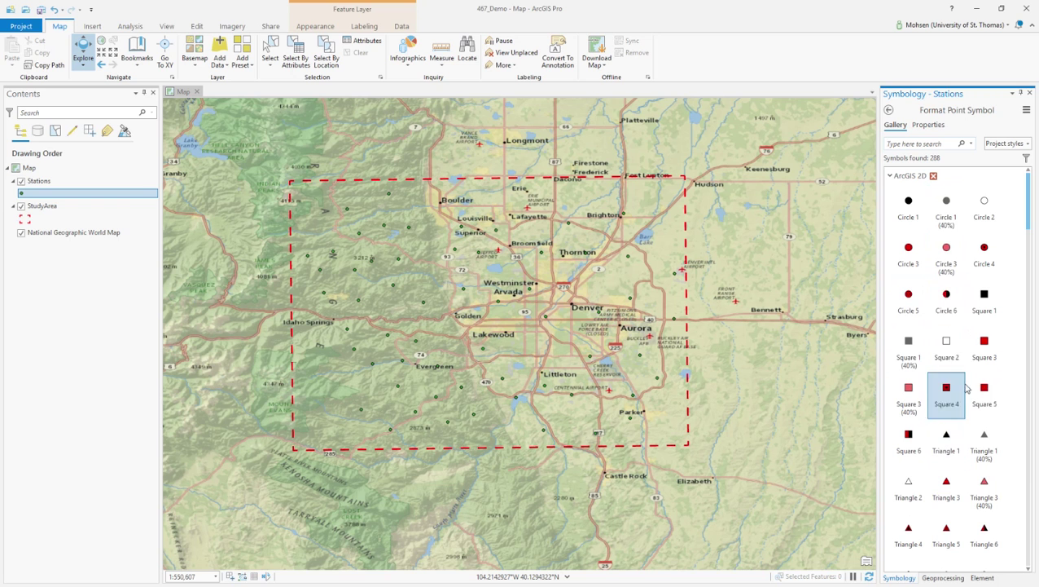
pyautogui.click(946, 485)
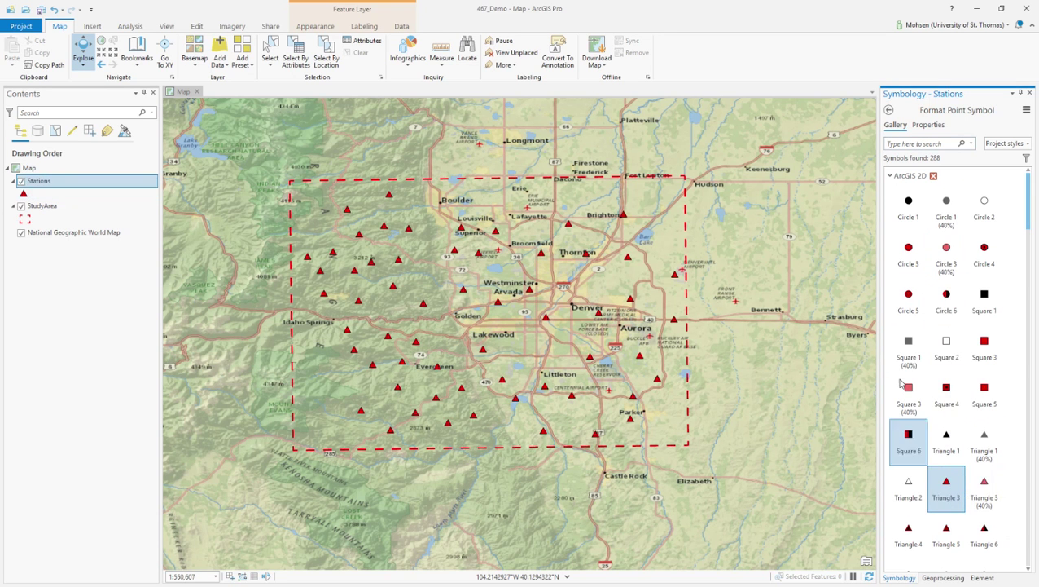
pyautogui.click(910, 223)
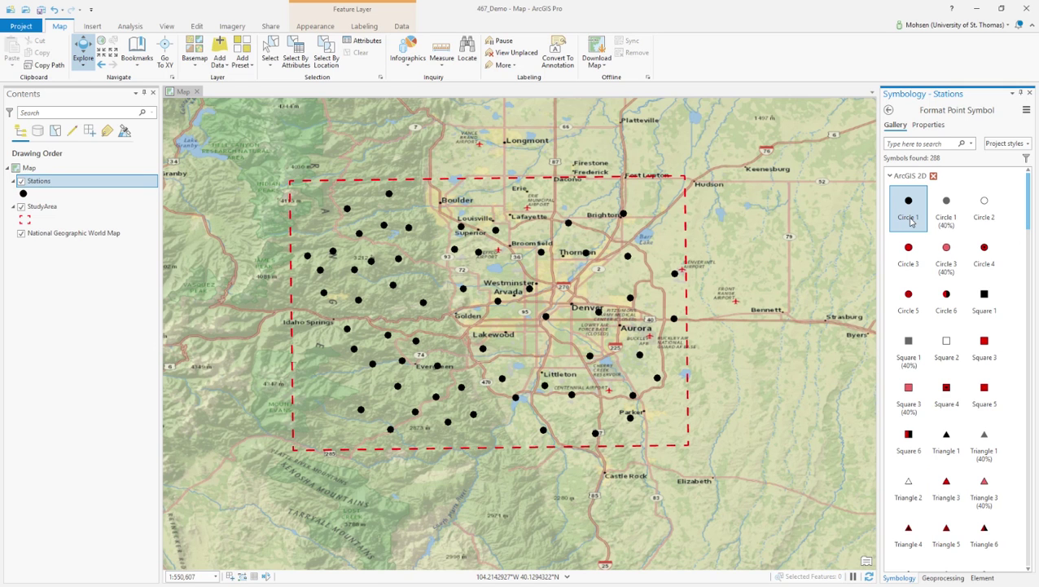
# - Recolor the Stations point symbol light purple and apply it
pyautogui.click(931, 126)
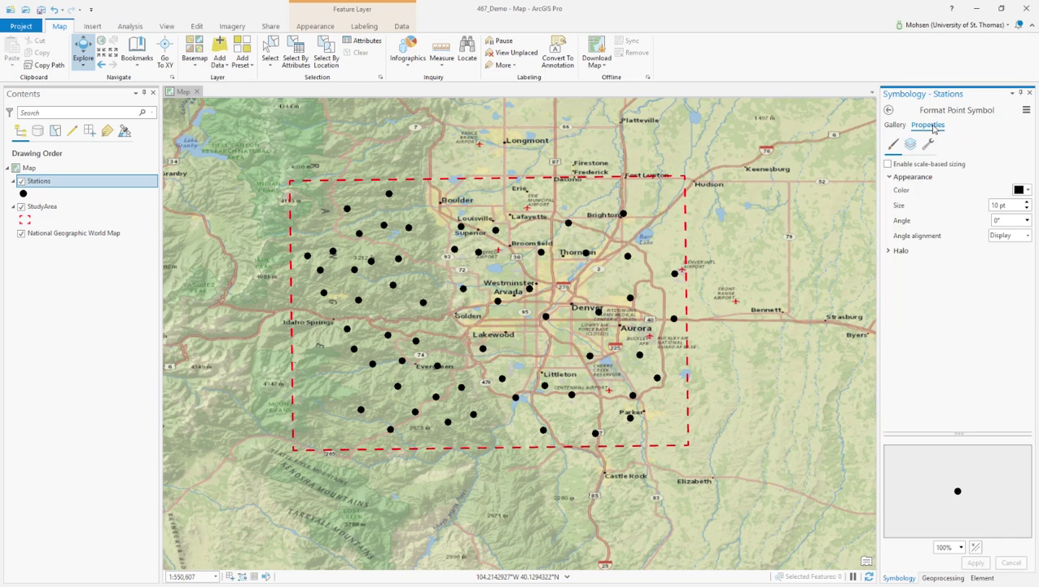
pyautogui.click(1028, 190)
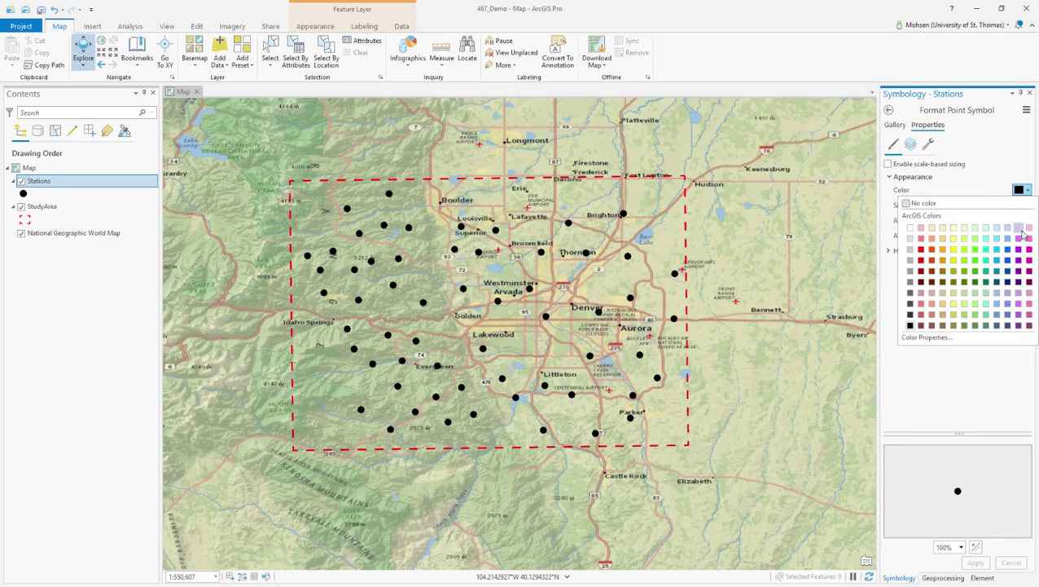
pyautogui.click(1019, 229)
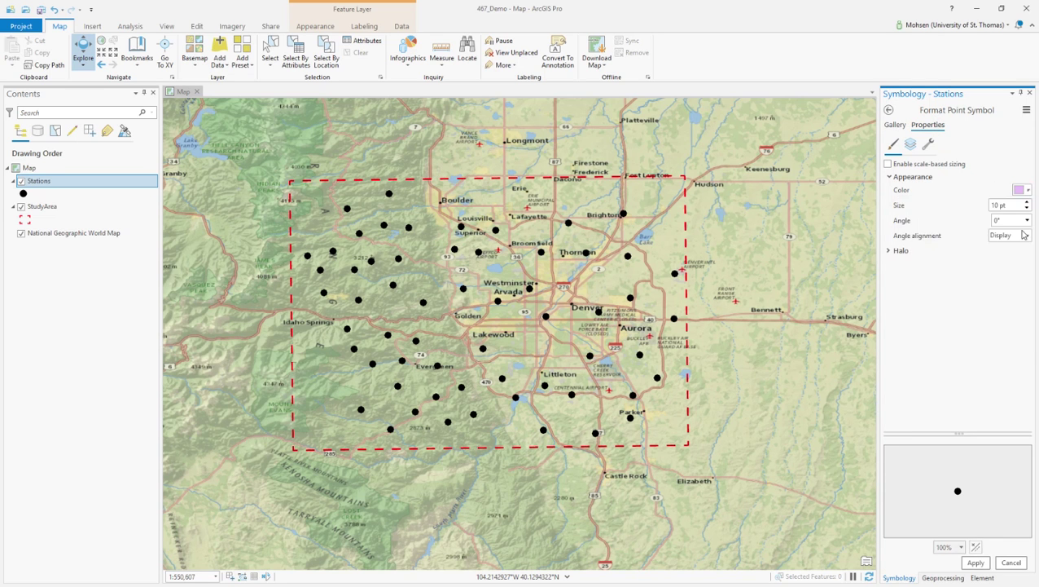
pyautogui.click(977, 563)
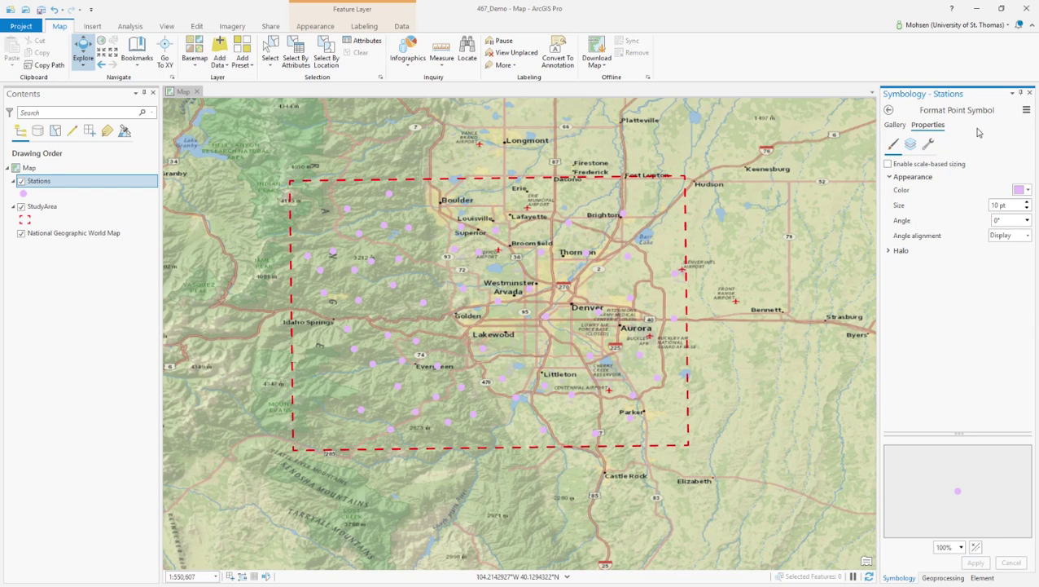
# - Recolor the Stations point symbol dark gray and apply it
pyautogui.click(1027, 190)
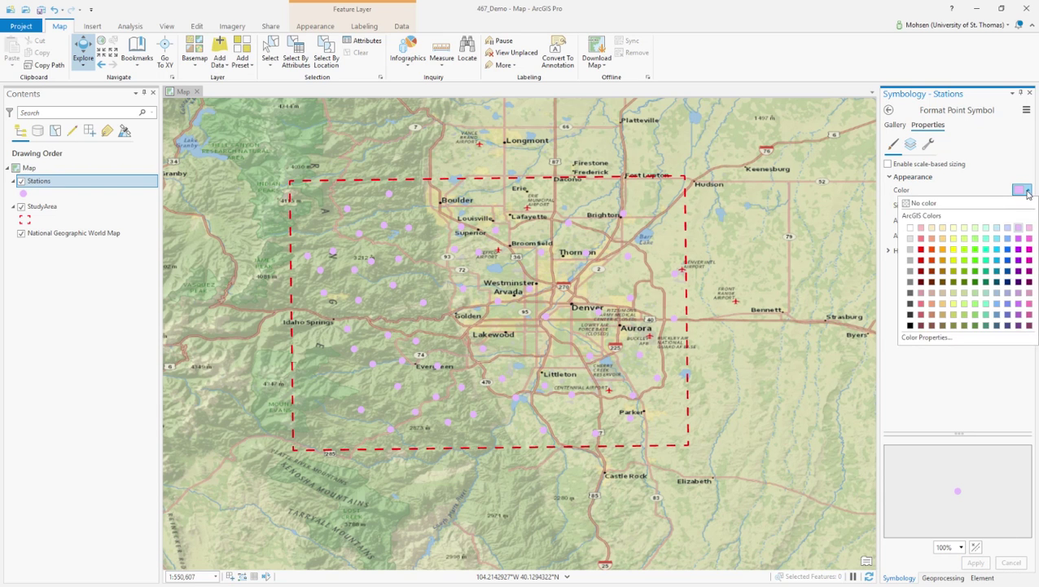
pyautogui.click(1028, 192)
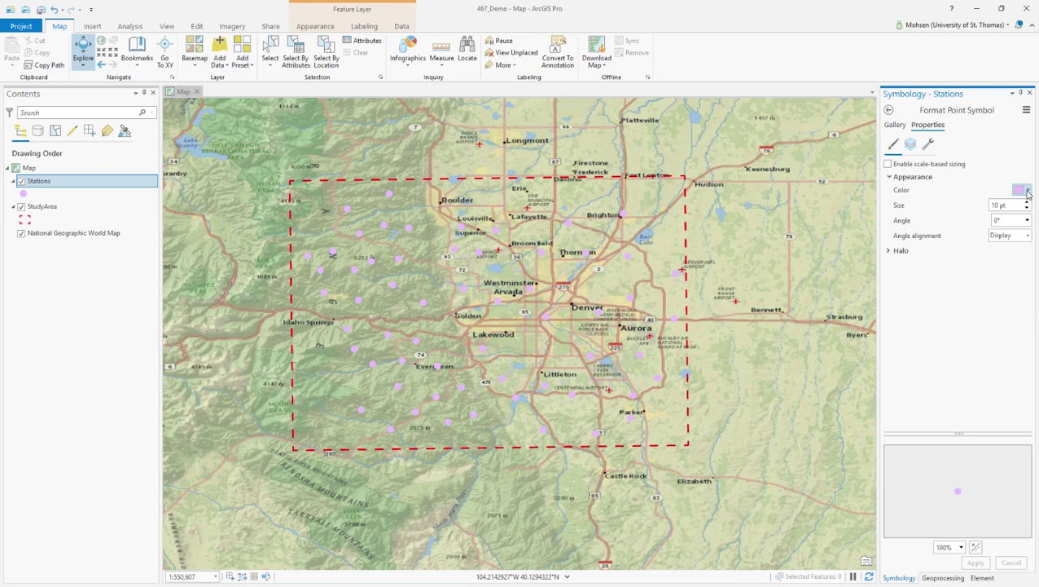
pyautogui.click(1028, 192)
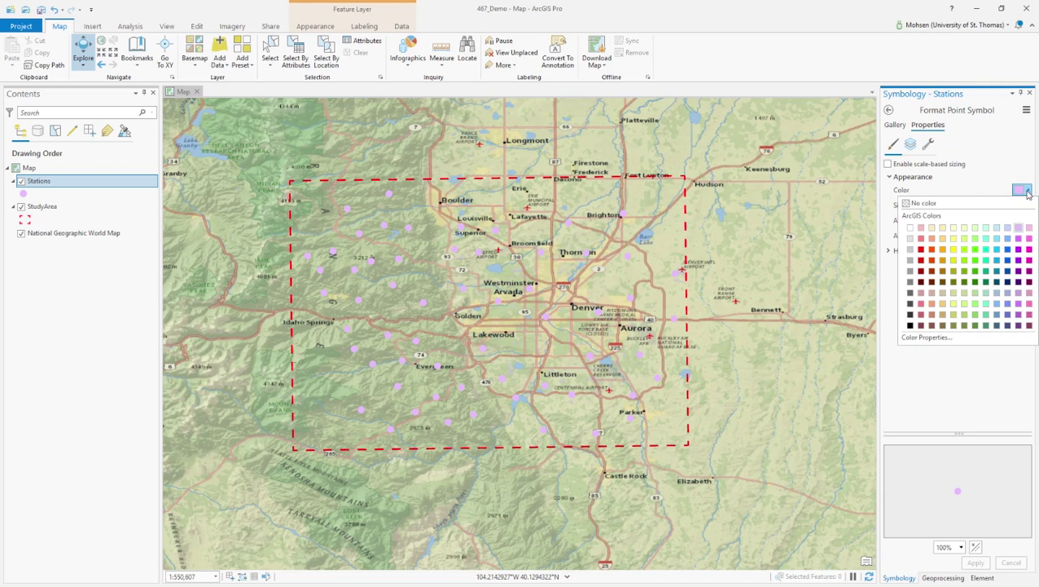
pyautogui.click(910, 303)
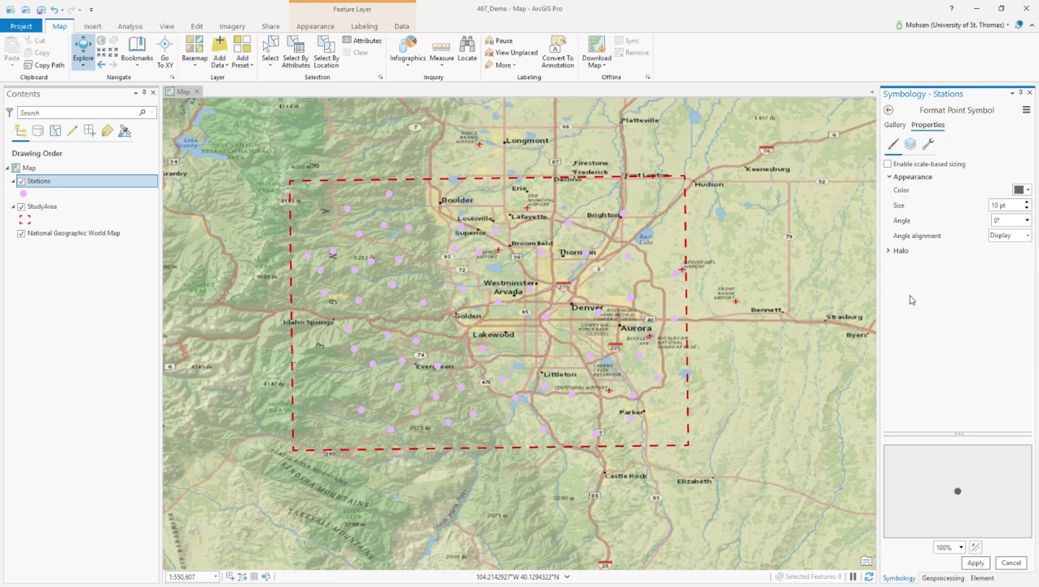
pyautogui.click(977, 564)
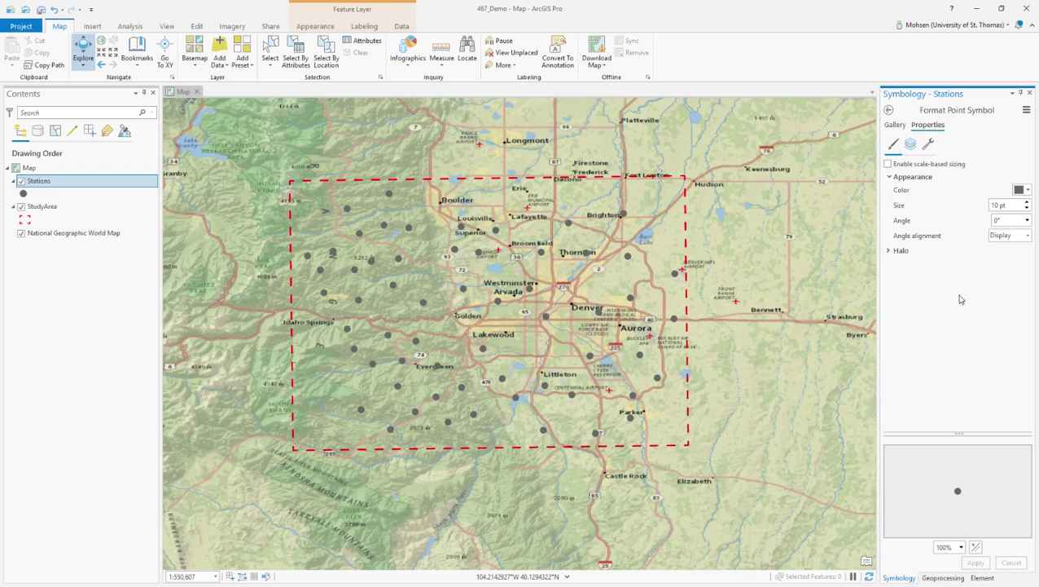
# - Set the Stations point symbol color to black and apply it
pyautogui.click(1028, 192)
pyautogui.click(908, 321)
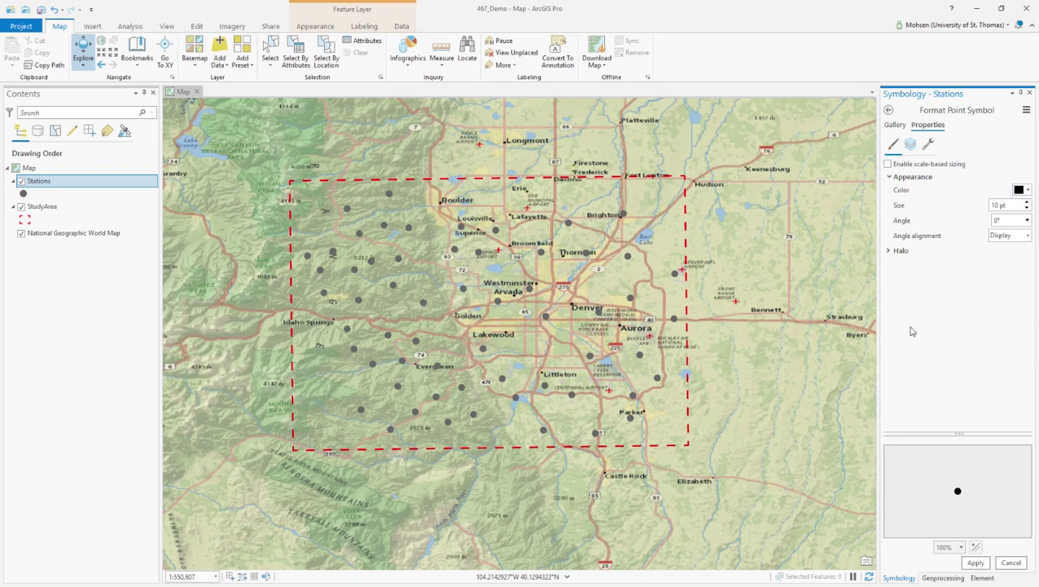
pyautogui.click(976, 562)
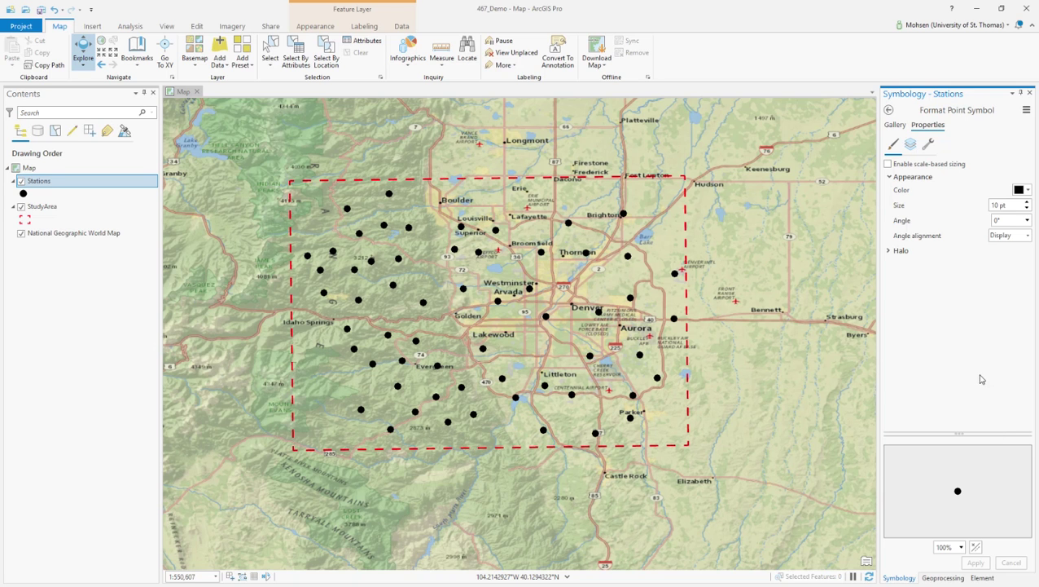
# - Examine the Temp_C field in the Stations attribute table, and close the table and the symbol settings
pyautogui.rightClick(40, 184)
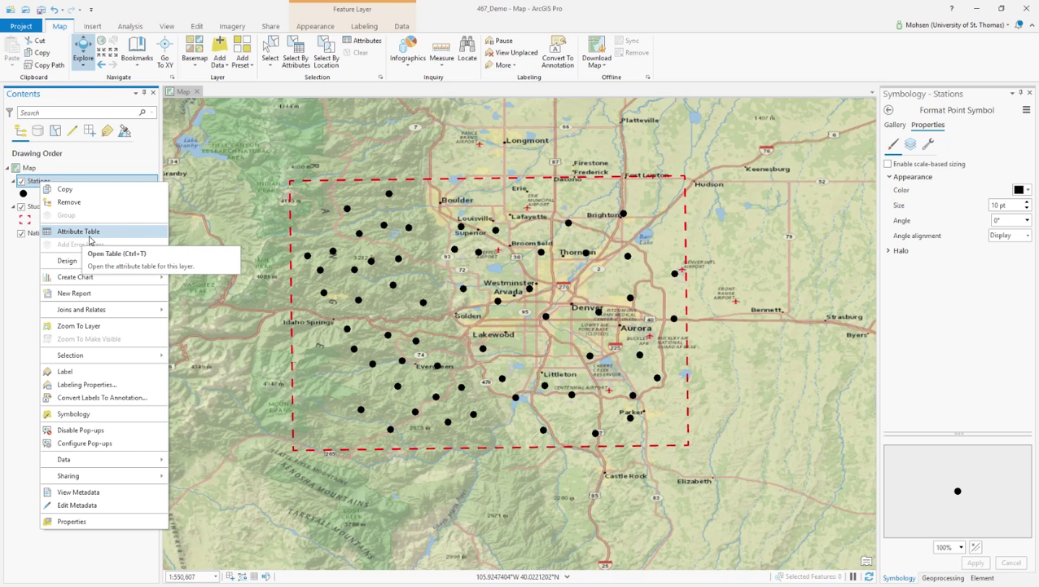
pyautogui.click(97, 233)
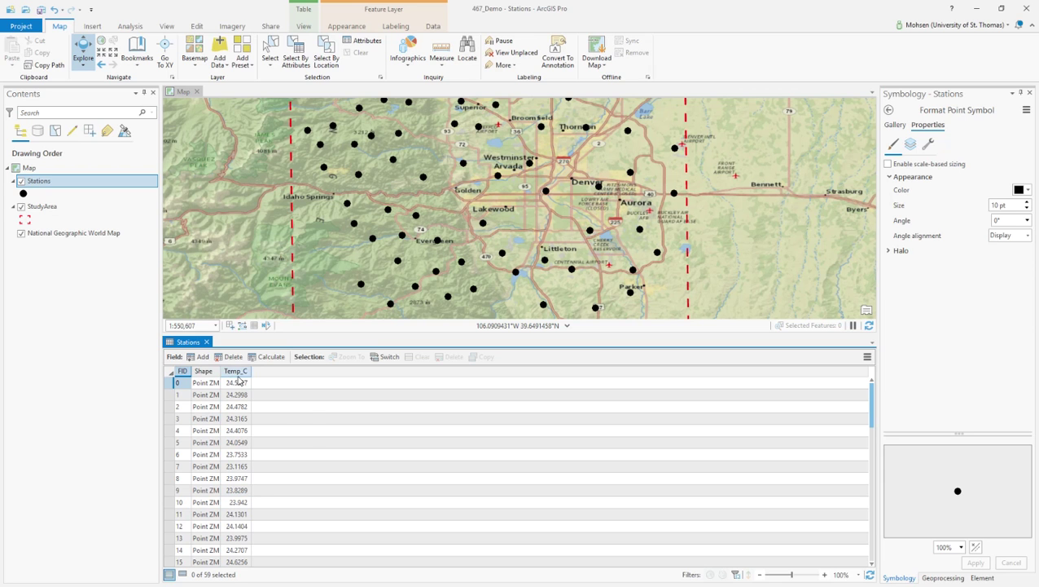
pyautogui.moveTo(236, 376)
pyautogui.click(207, 342)
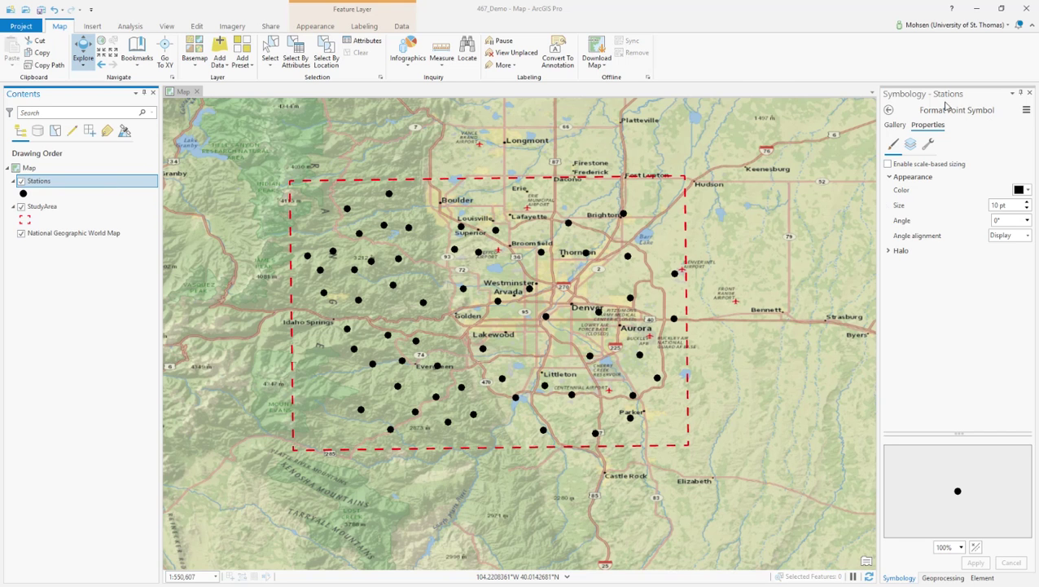
pyautogui.click(1030, 93)
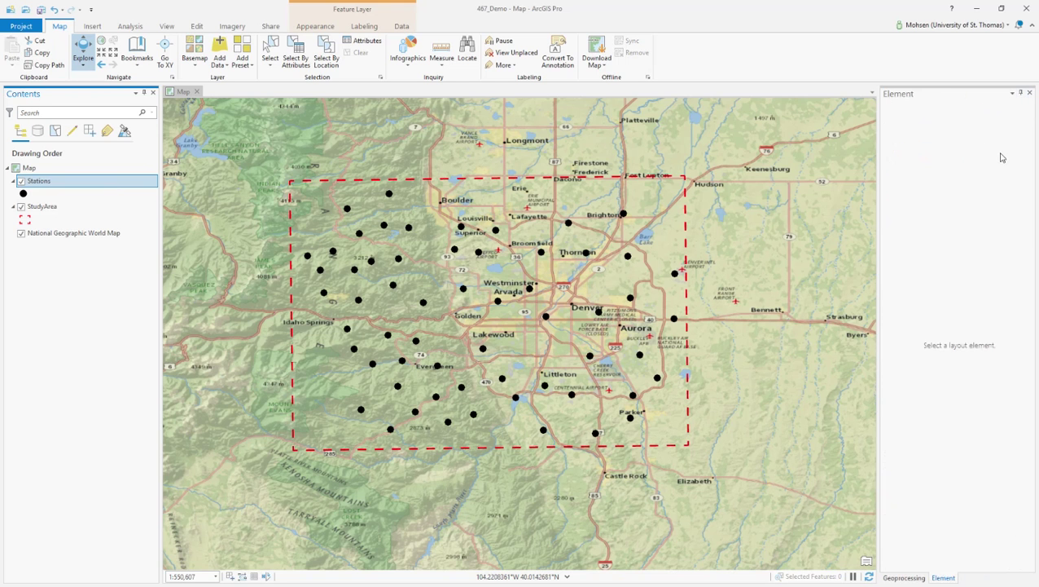
# - Open the IDW tool from the Interpolation toolset of the Spatial Analyst Tools
pyautogui.click(130, 26)
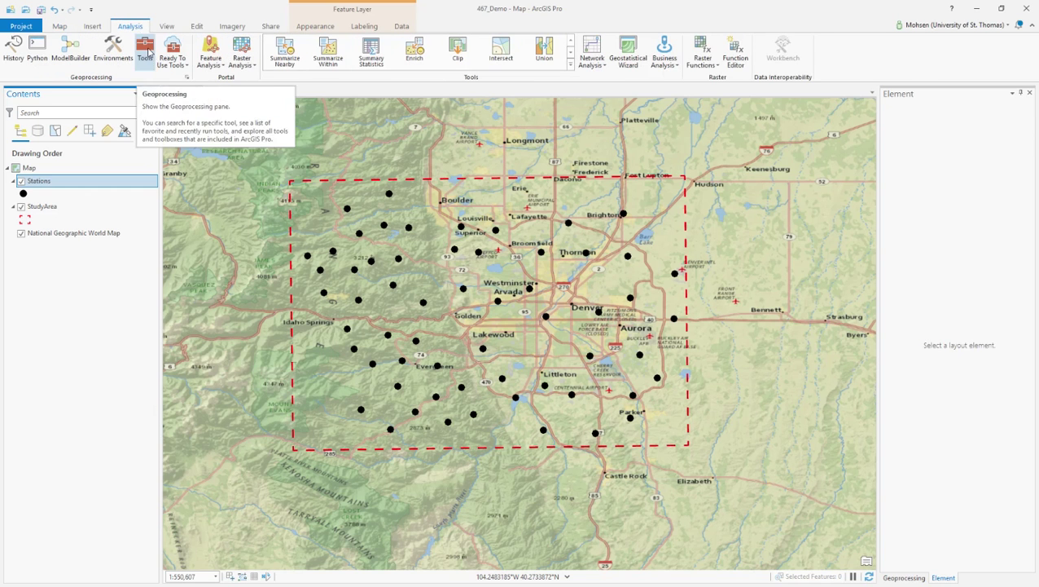
pyautogui.click(149, 52)
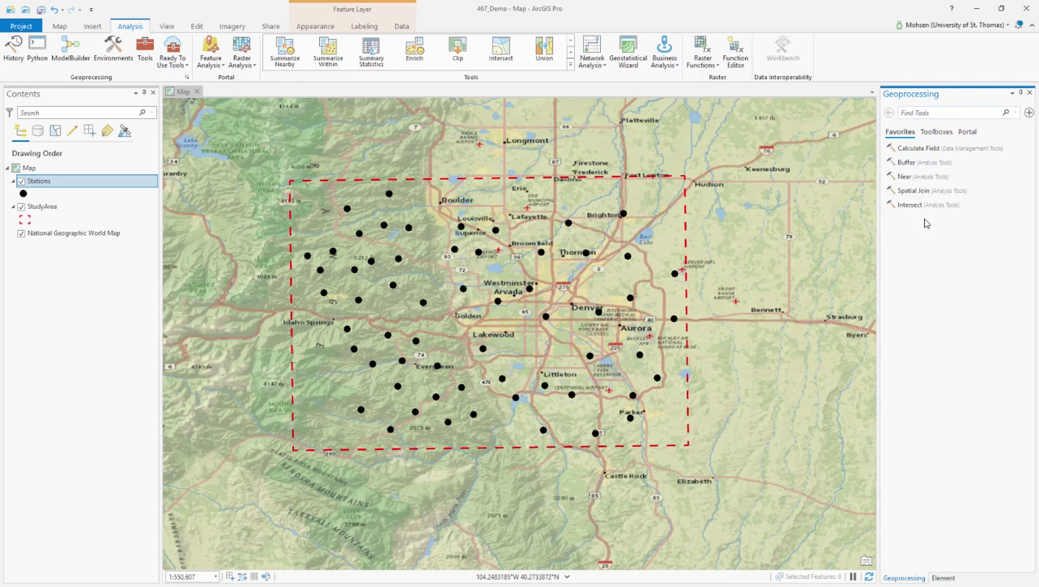
pyautogui.click(934, 133)
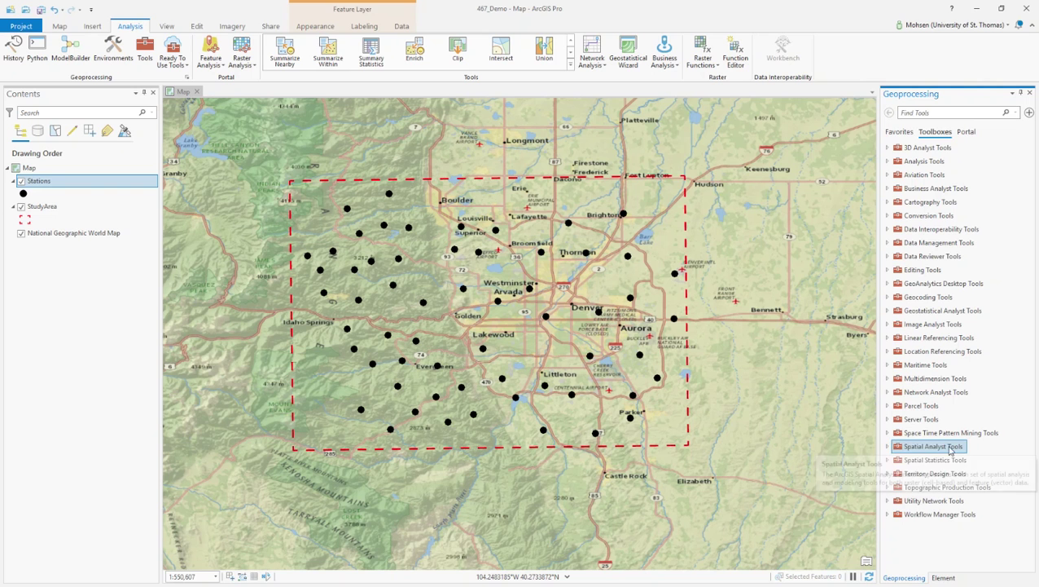
pyautogui.click(889, 447)
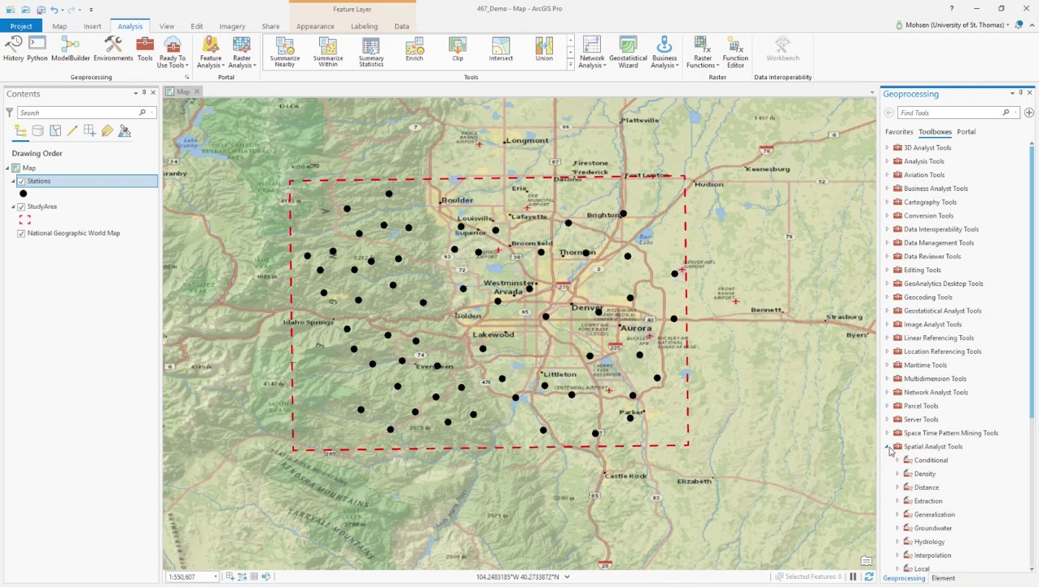
pyautogui.scroll(-1, 889, 452)
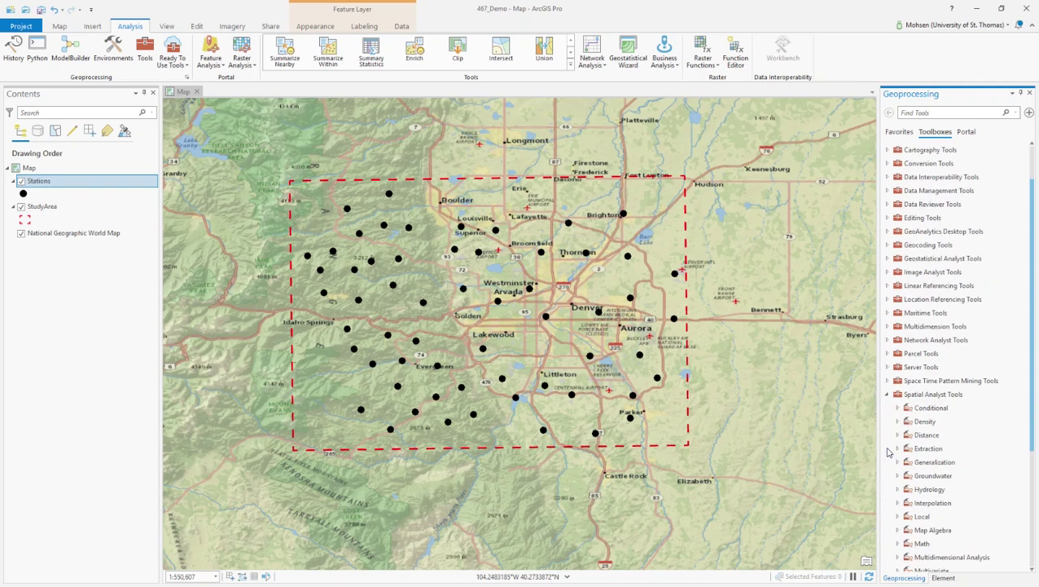
pyautogui.scroll(-1, 889, 452)
pyautogui.scroll(-1, 889, 452)
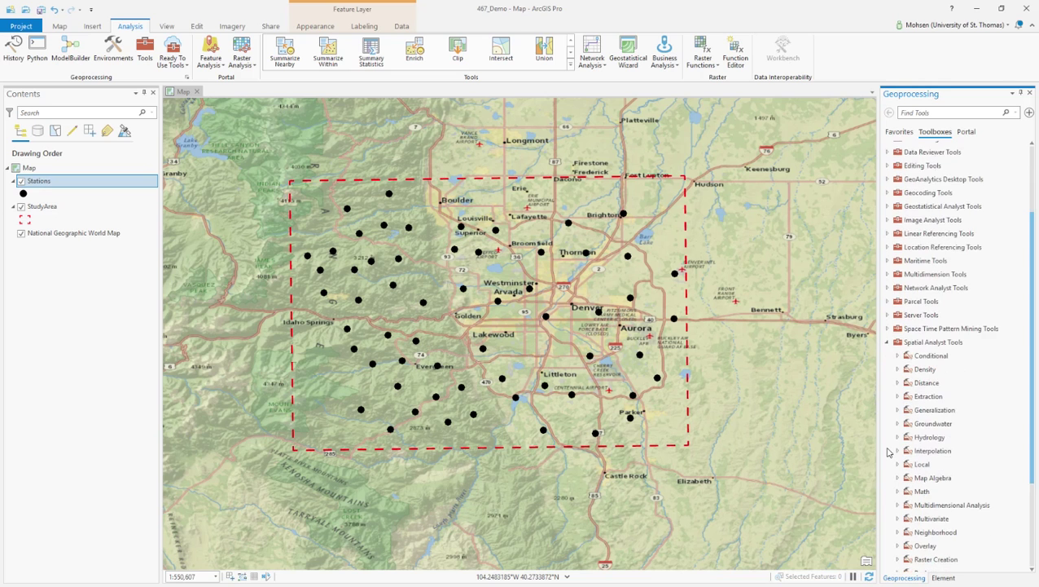
pyautogui.click(936, 409)
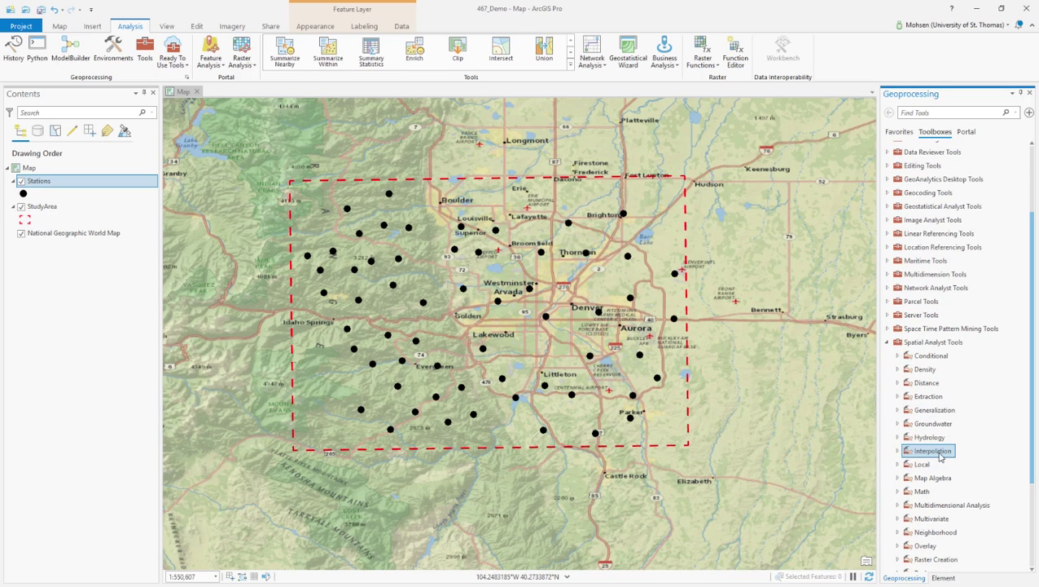
pyautogui.click(900, 451)
pyautogui.scroll(-3, 936, 416)
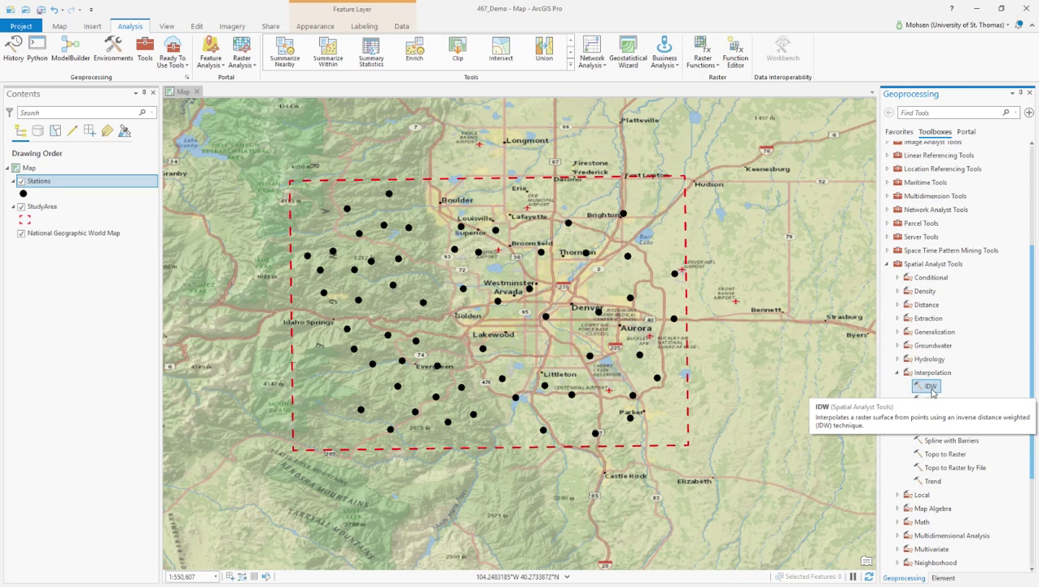
pyautogui.click(931, 386)
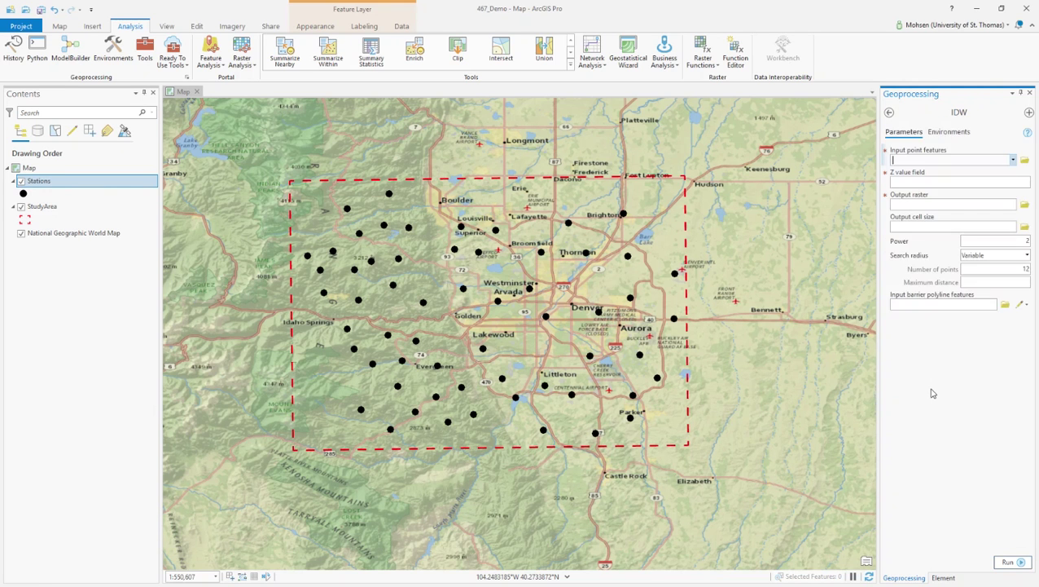
# - Set the Stations layer as the input point features for the IDW interpolation
pyautogui.click(967, 159)
pyautogui.click(1012, 159)
pyautogui.click(912, 173)
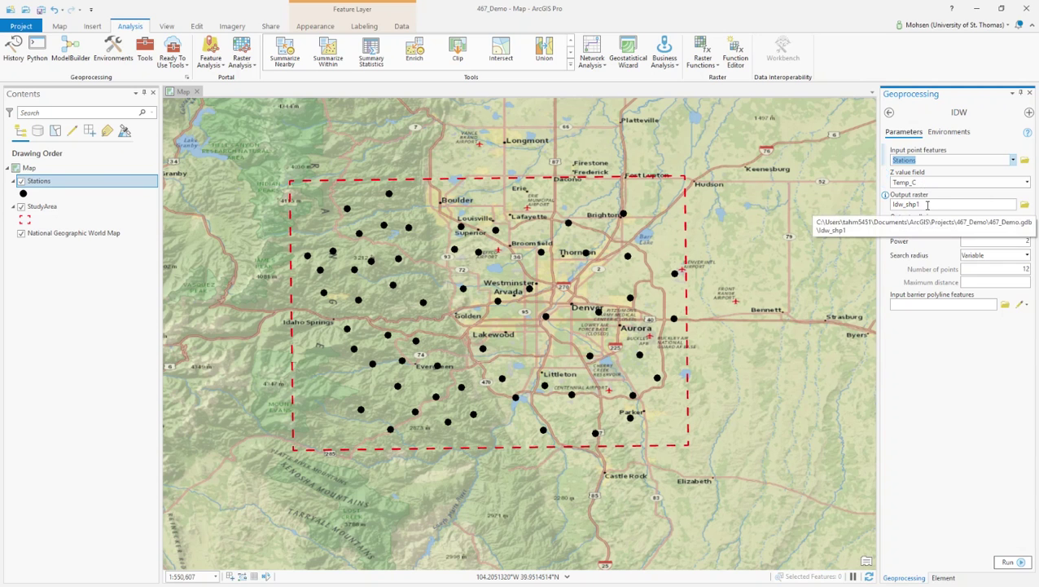
# - Shorten the output raster name to Idw, keeping it in the 467_Demo.gdb geodatabase
pyautogui.click(935, 205)
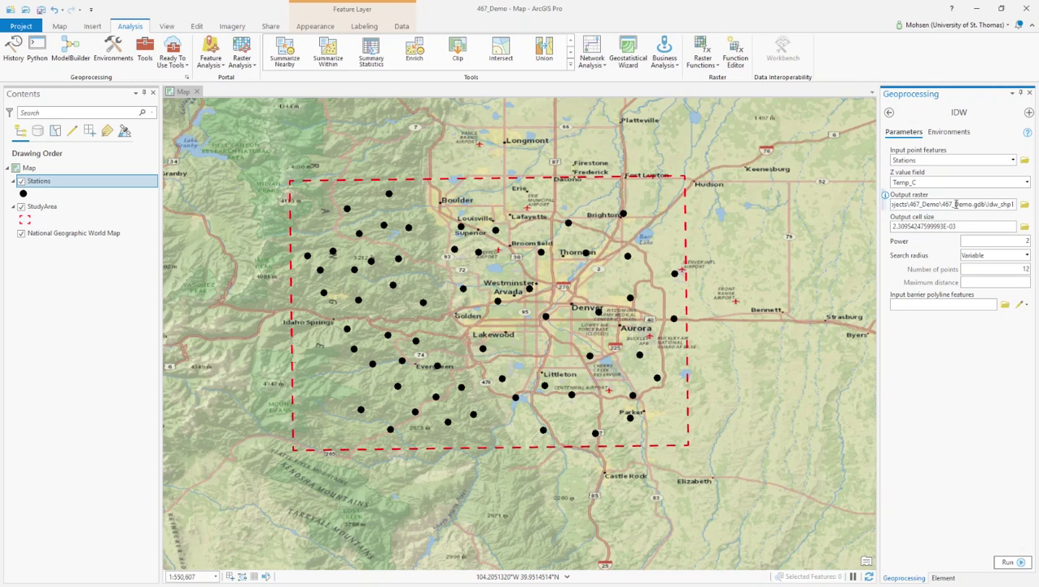
pyautogui.moveTo(993, 210); pyautogui.dragTo(1019, 206)
pyautogui.click(908, 206)
pyautogui.click(1000, 209)
pyautogui.press('BackSpace')
pyautogui.press('BackSpace')
pyautogui.press('BackSpace')
pyautogui.press('BackSpace')
pyautogui.press('BackSpace')
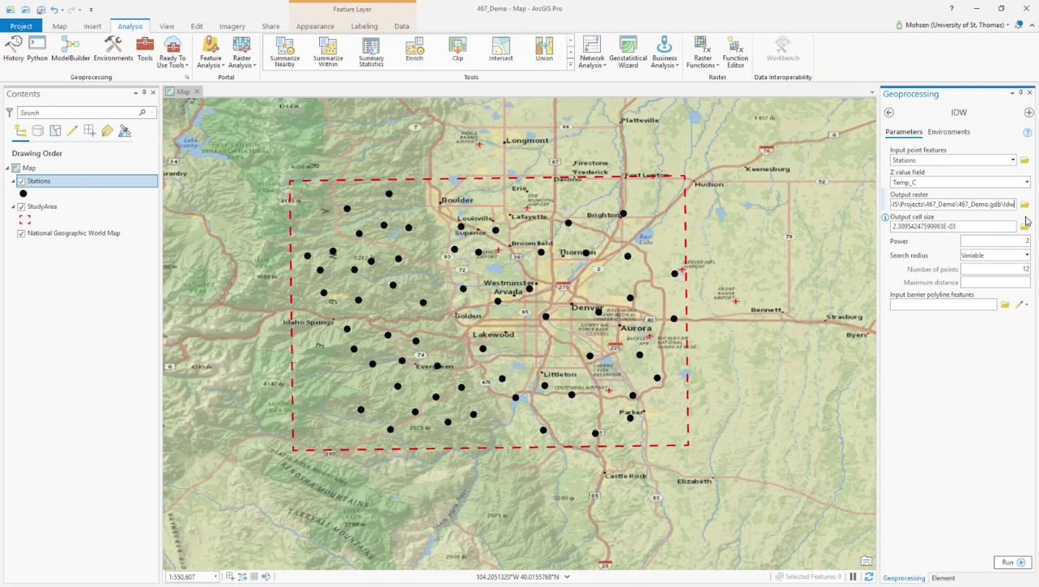
pyautogui.click(991, 358)
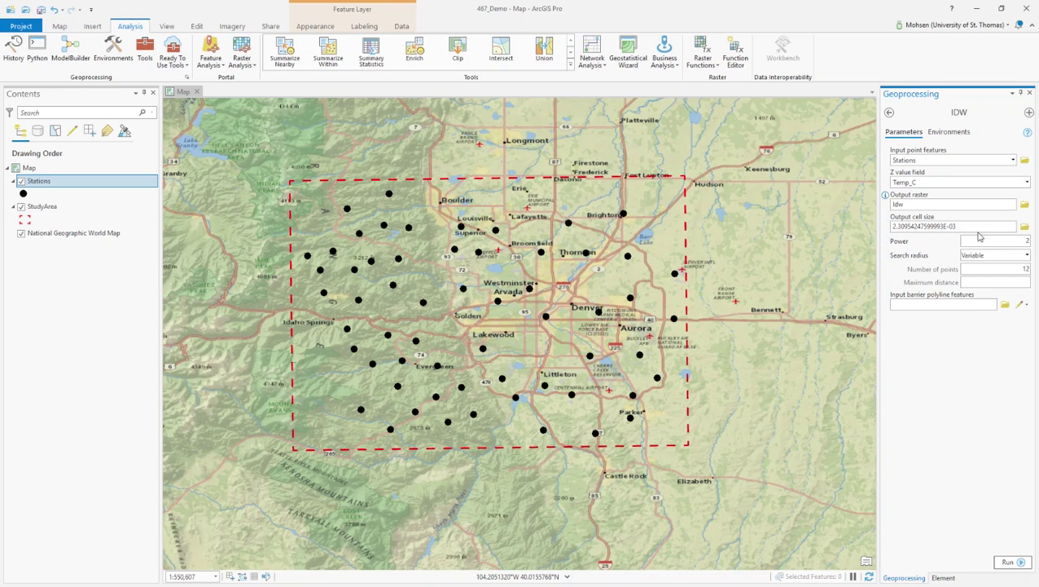
# - Set StudyArea as the mask in the IDW environment settings and run the interpolation
pyautogui.click(950, 133)
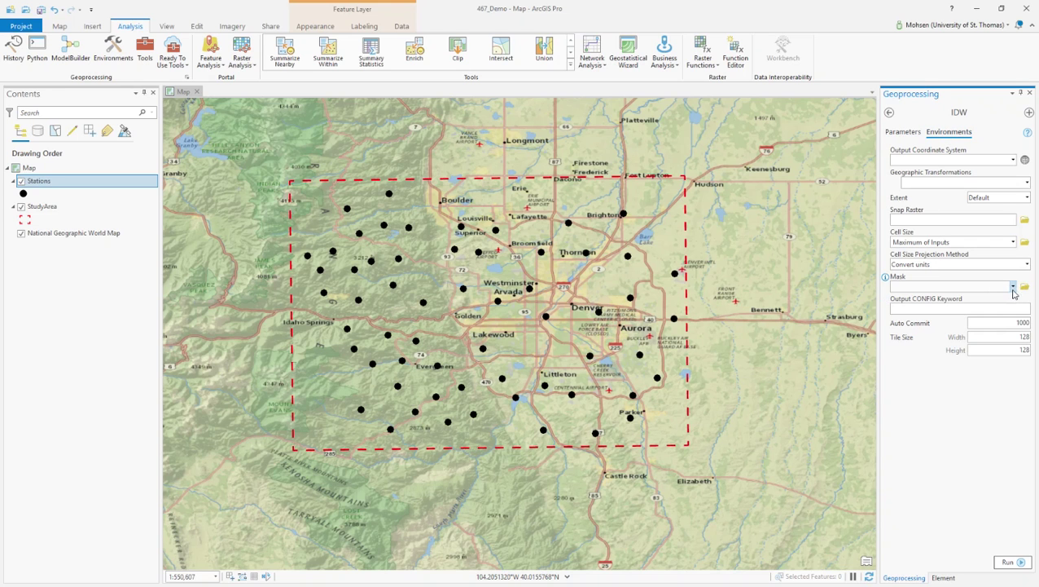
pyautogui.click(1014, 287)
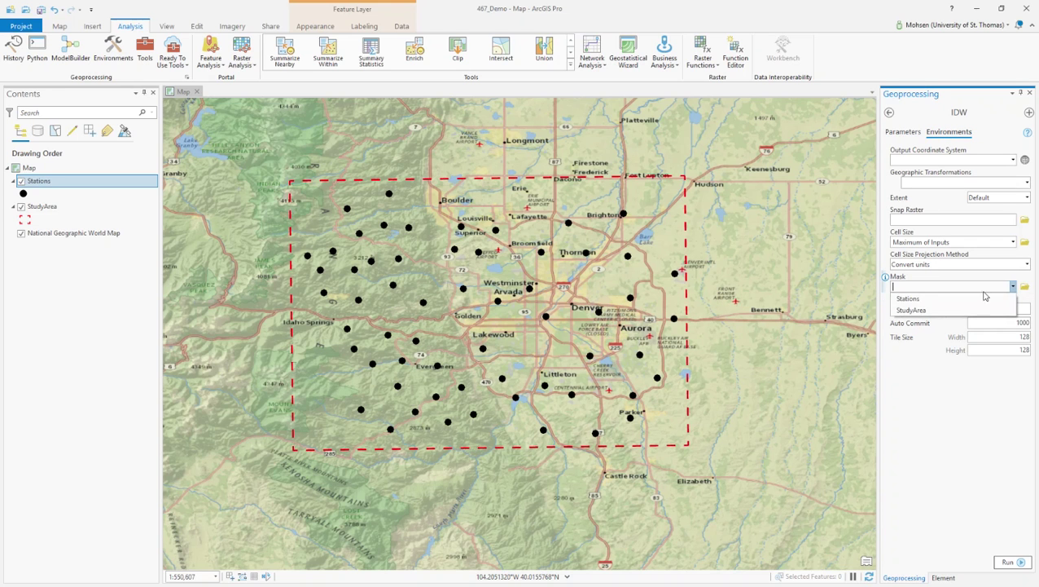
pyautogui.click(933, 309)
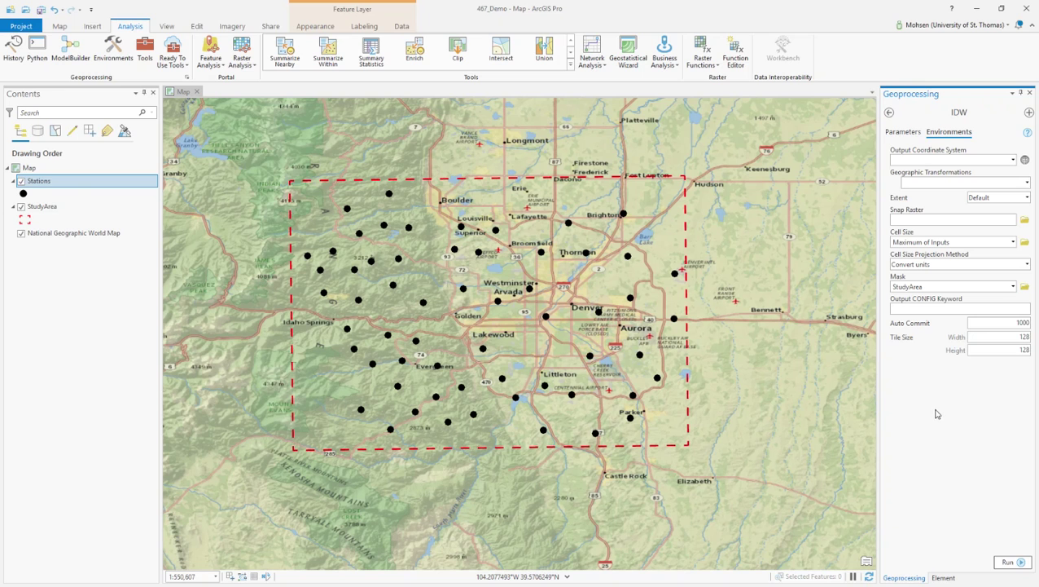
pyautogui.click(1010, 562)
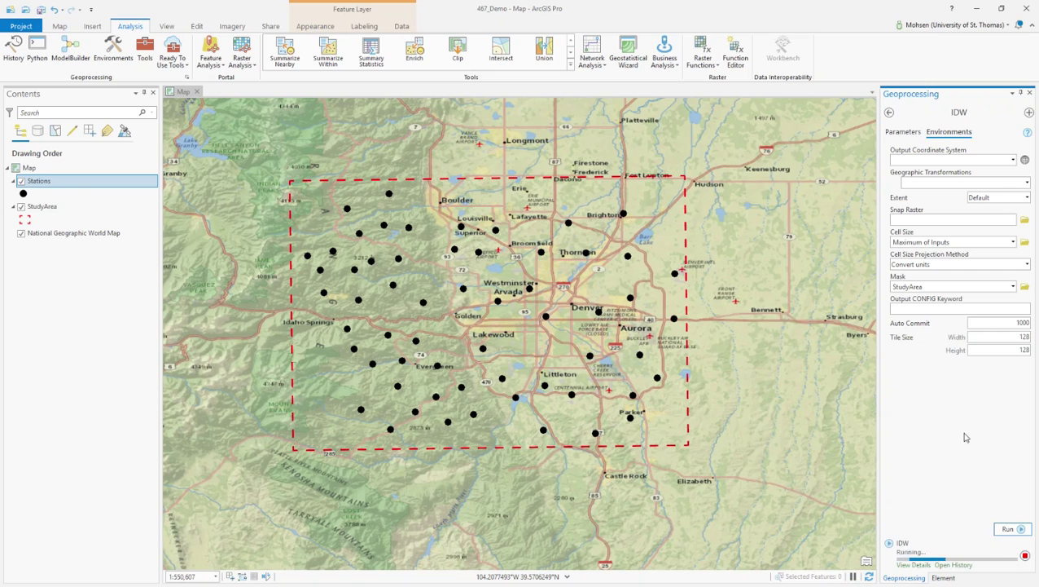
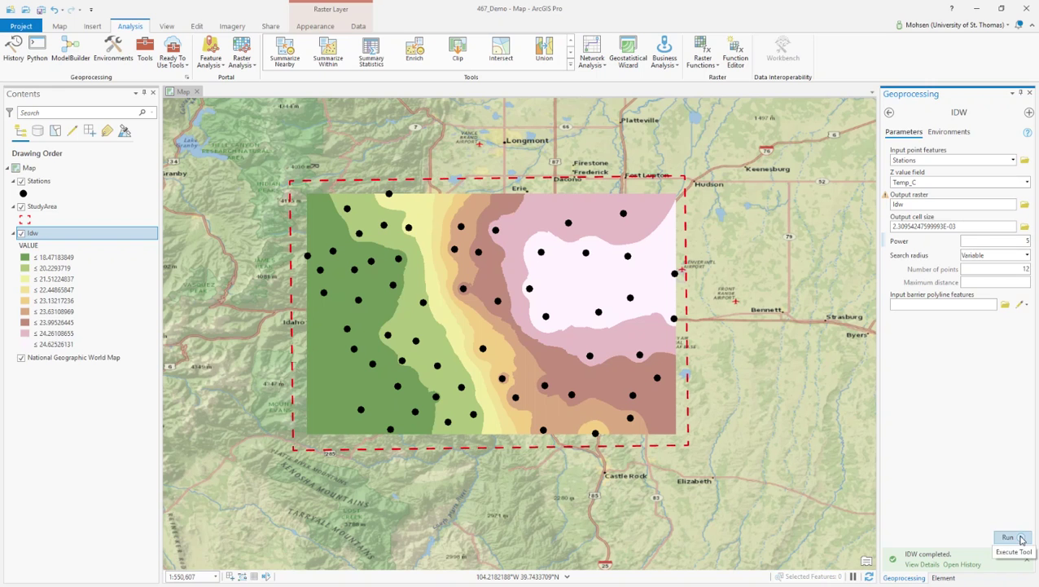
# - Set the IDW power to 5 and rerun the interpolation to the same Idw raster
pyautogui.click(1023, 539)
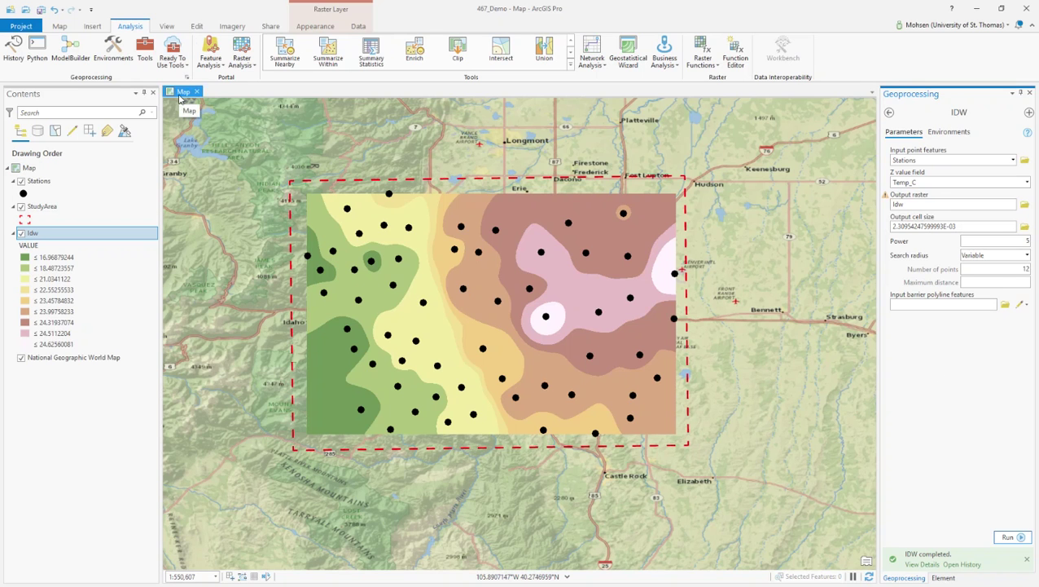
# - Create a new layout on an ANSI landscape Letter page
pyautogui.click(92, 27)
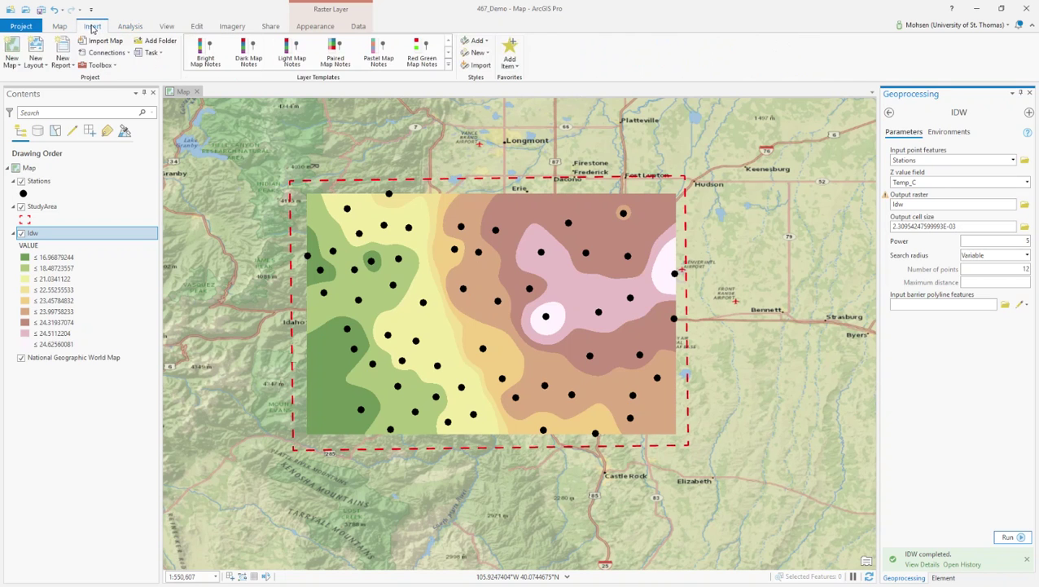
pyautogui.click(44, 50)
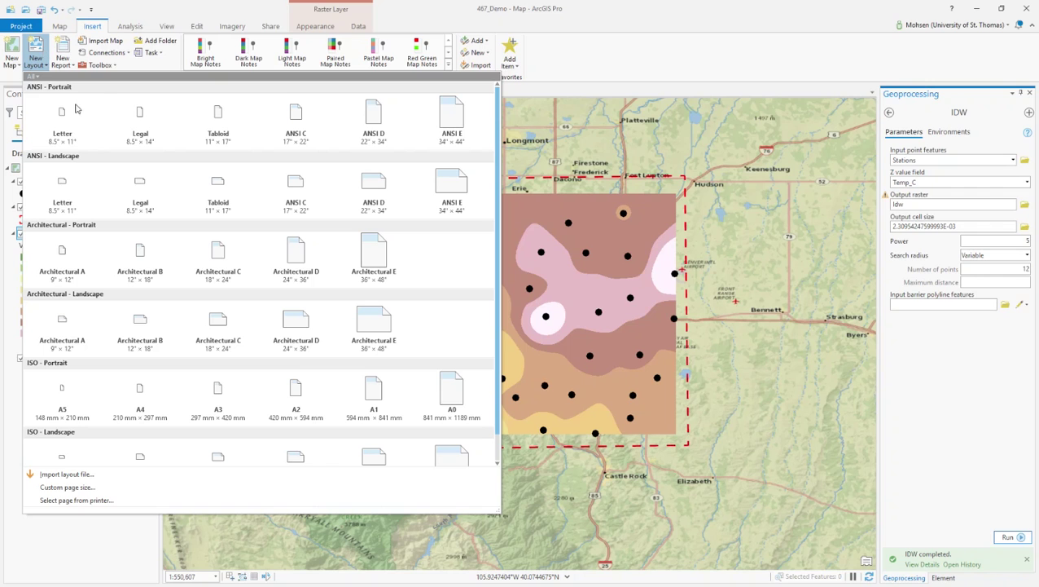
pyautogui.click(70, 189)
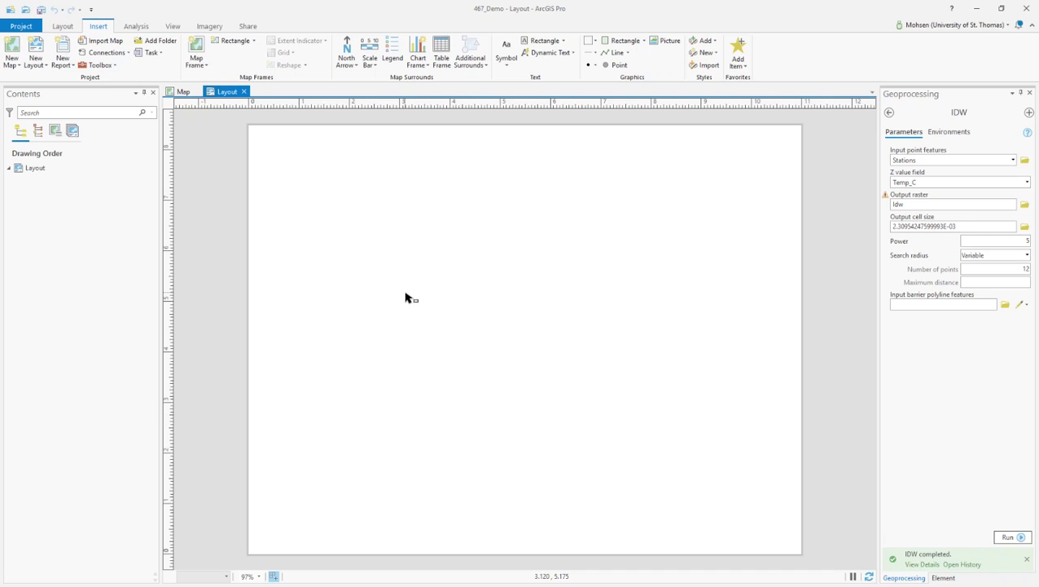
# - Insert a map frame of the current 1:550,607 map view, about 10.7 by 8.2 inches, nearly filling the layout page
pyautogui.click(207, 69)
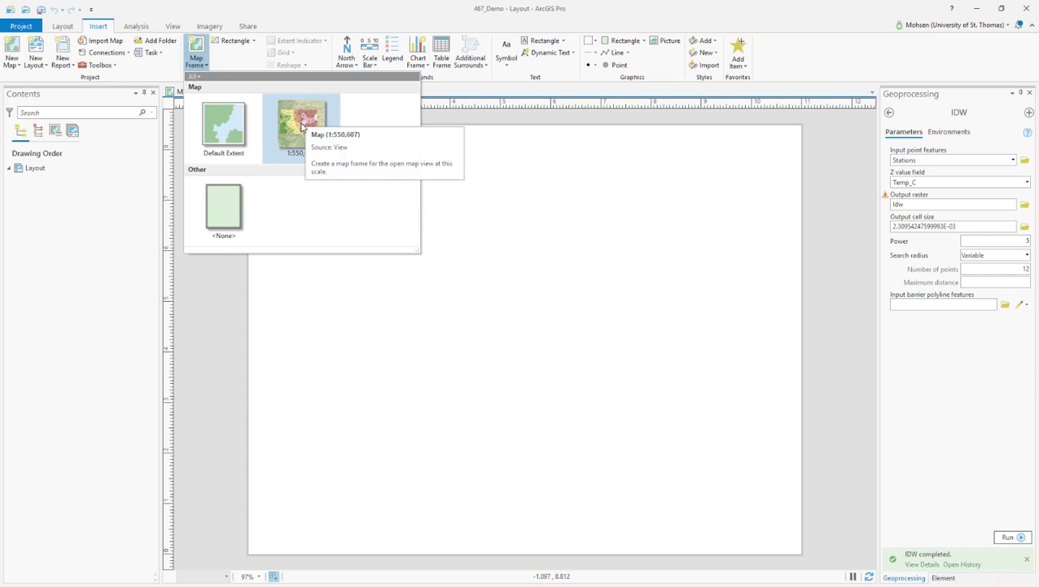
pyautogui.click(301, 126)
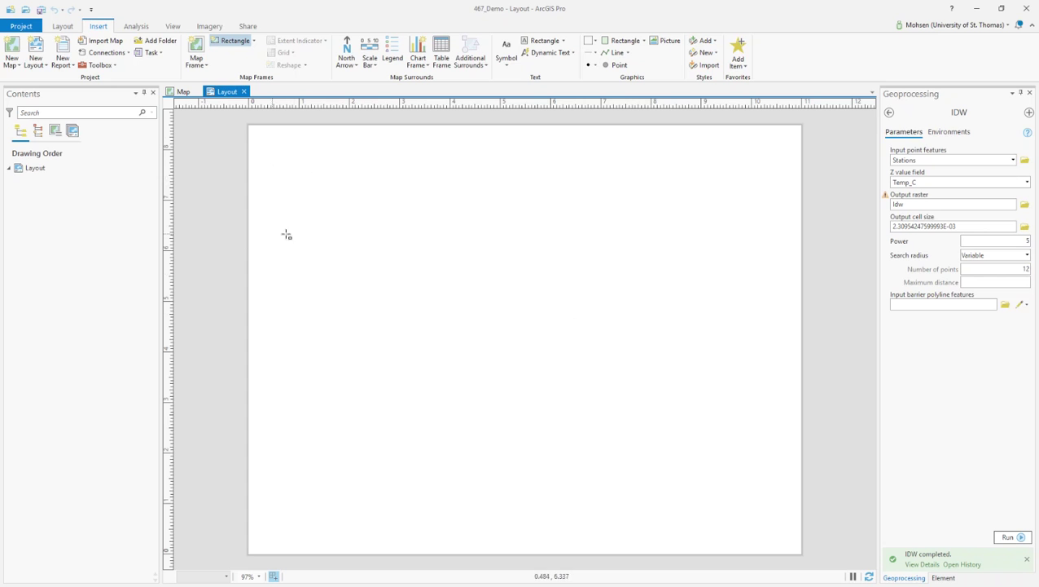
pyautogui.moveTo(256, 133); pyautogui.dragTo(793, 548)
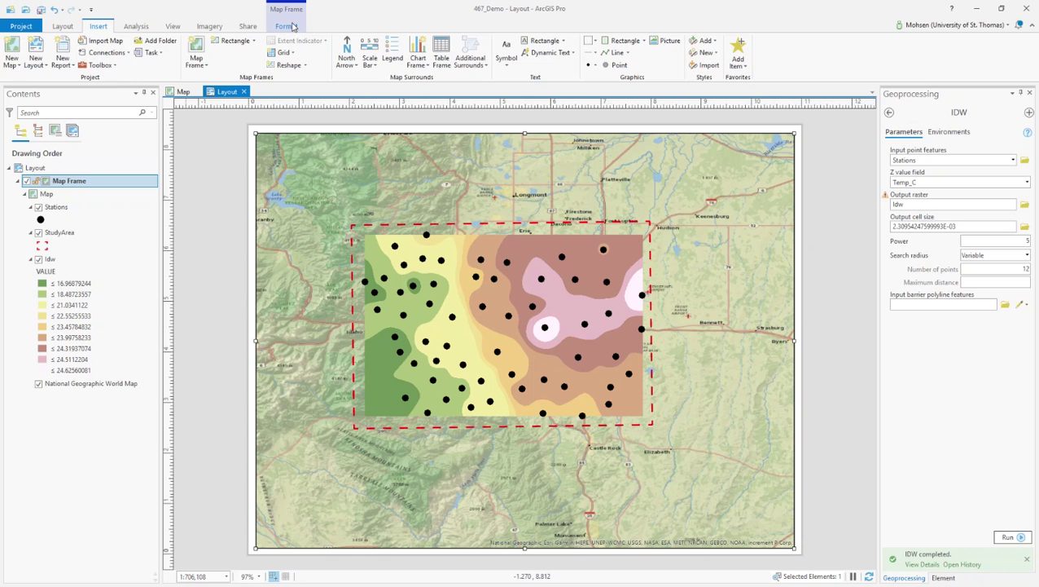
pyautogui.click(287, 26)
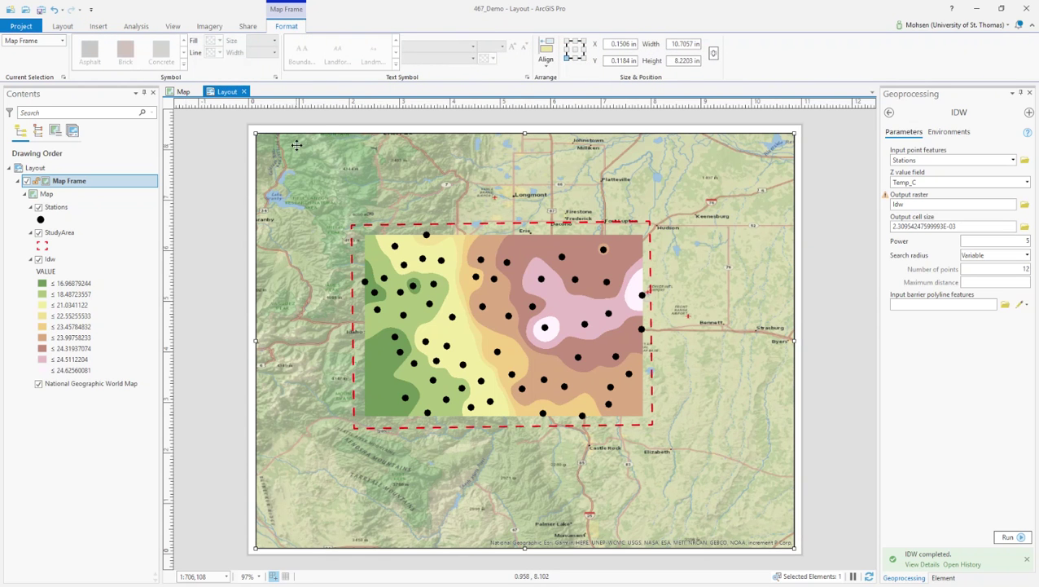
pyautogui.click(174, 29)
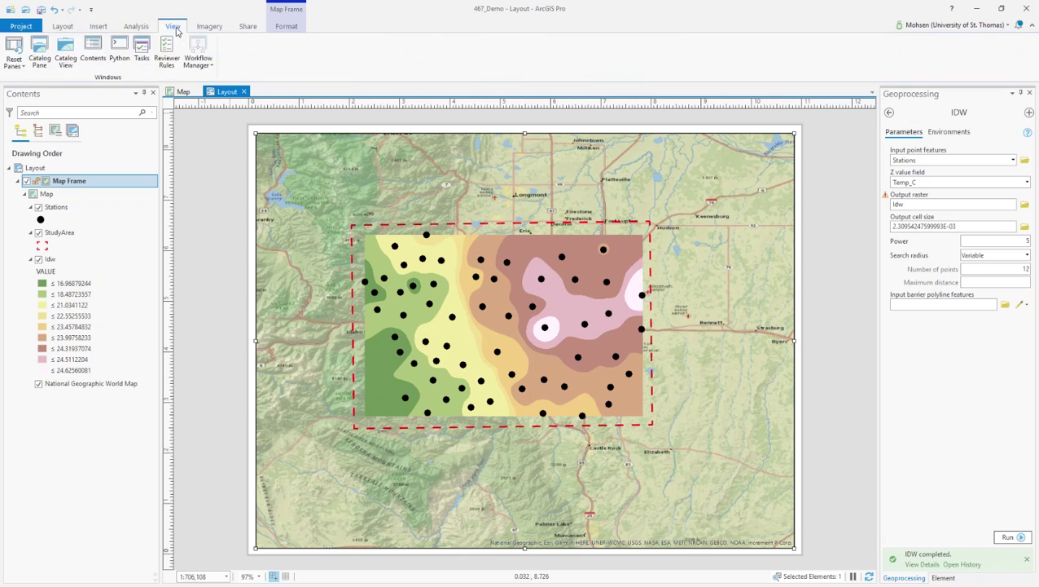
pyautogui.click(205, 32)
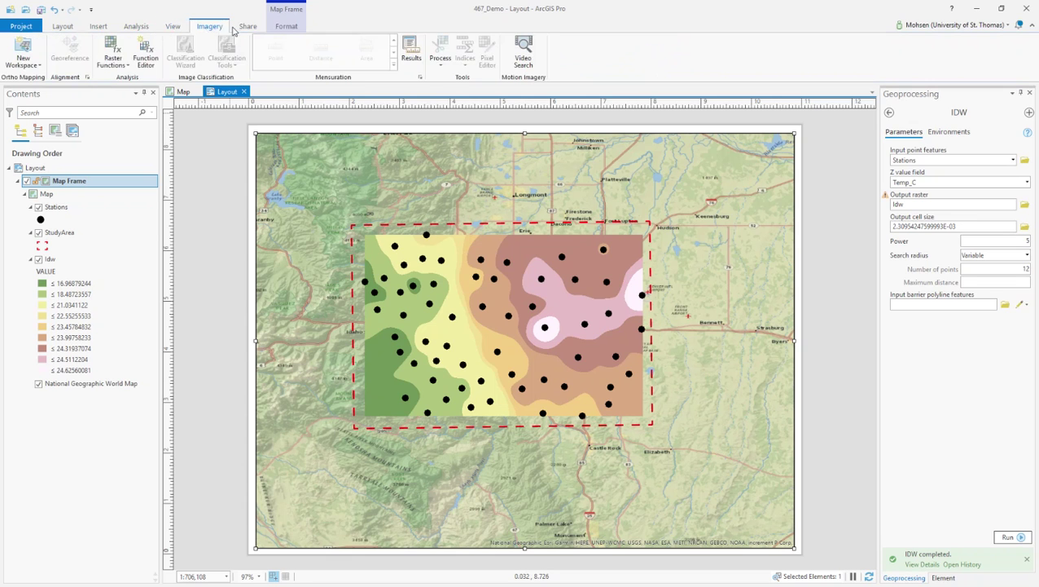
# - Add a half-black, half-white north arrow with an N above it, just west of the study area's lower-left corner in the layout
pyautogui.click(102, 28)
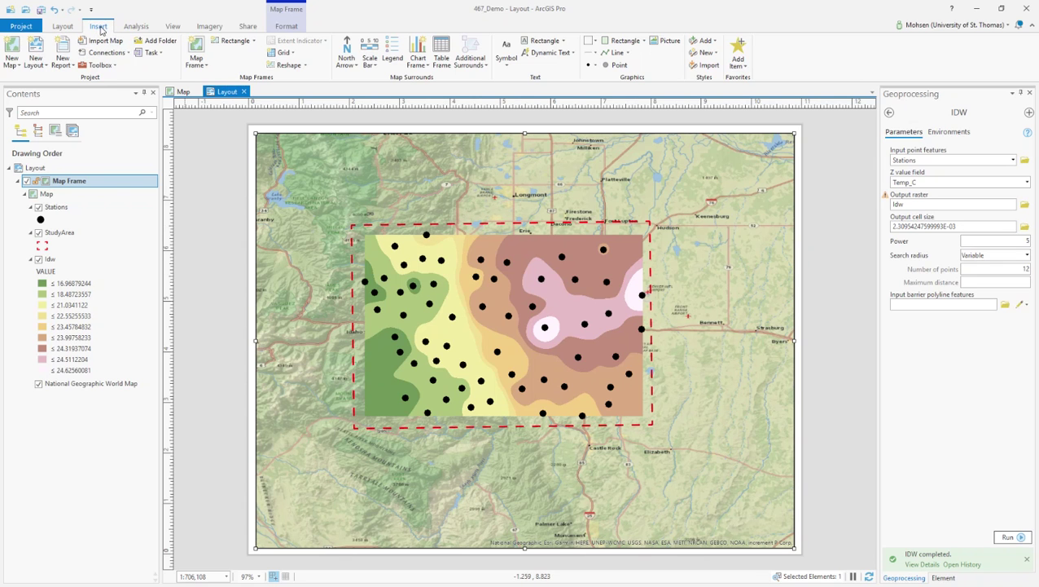
pyautogui.click(356, 70)
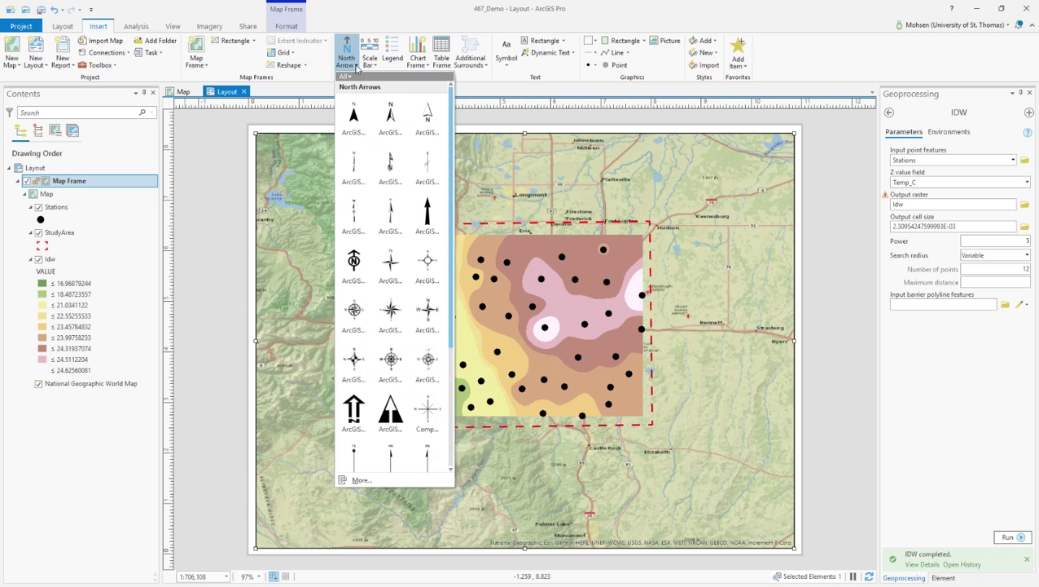
pyautogui.scroll(-3, 392, 281)
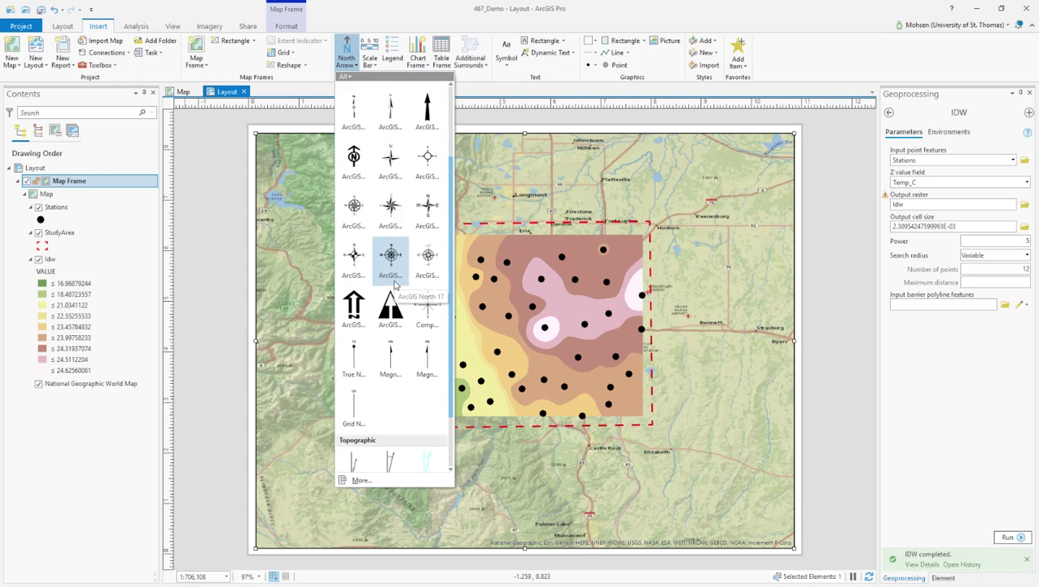
pyautogui.scroll(3, 394, 283)
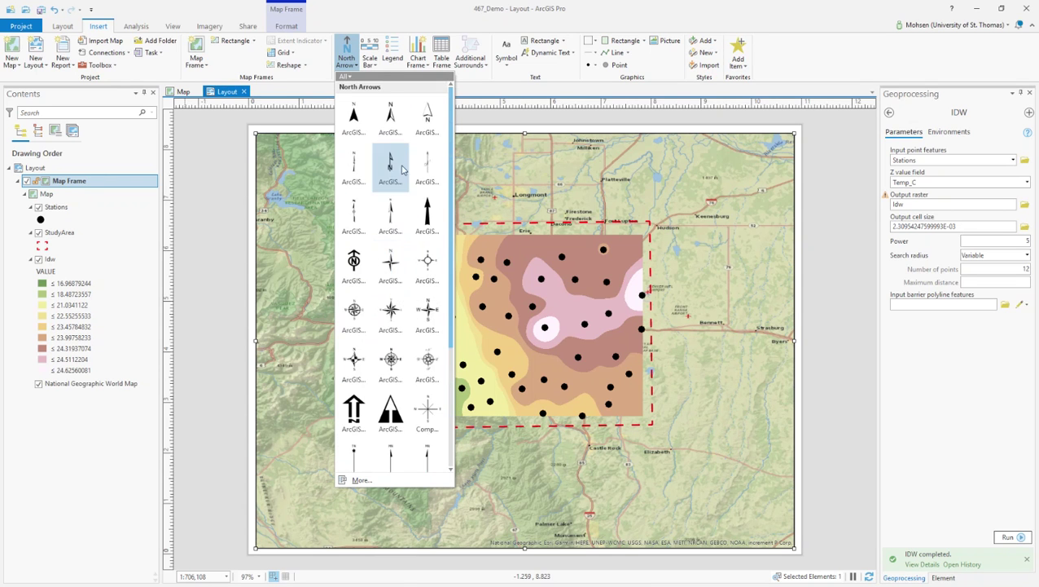
pyautogui.click(393, 118)
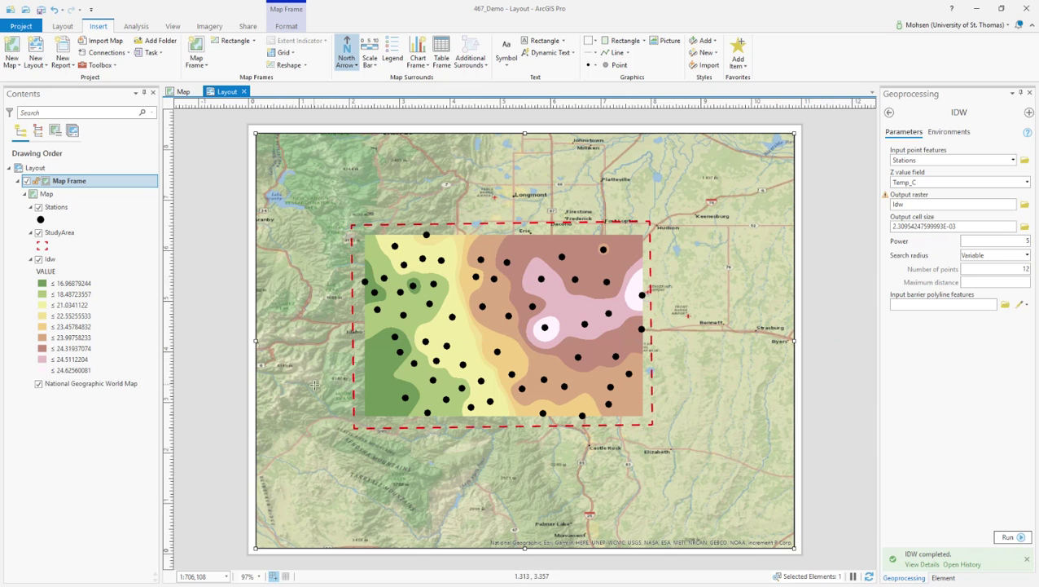
pyautogui.moveTo(306, 363); pyautogui.dragTo(351, 427)
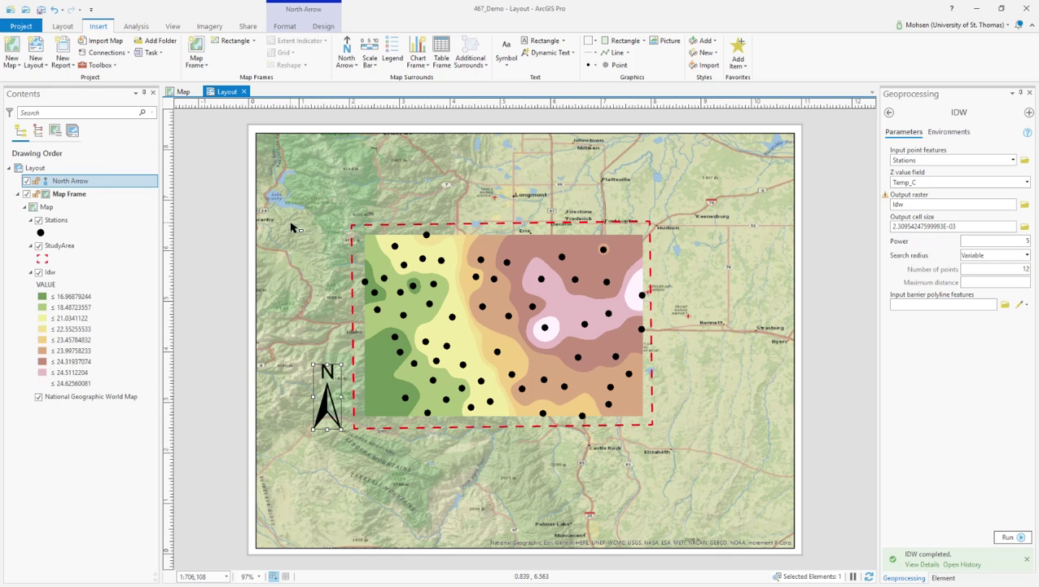
# - Insert an imperial Alternating Scale Bar 2 below the study area and a legend about 2.5 by 2.3 inches east of it
pyautogui.click(376, 70)
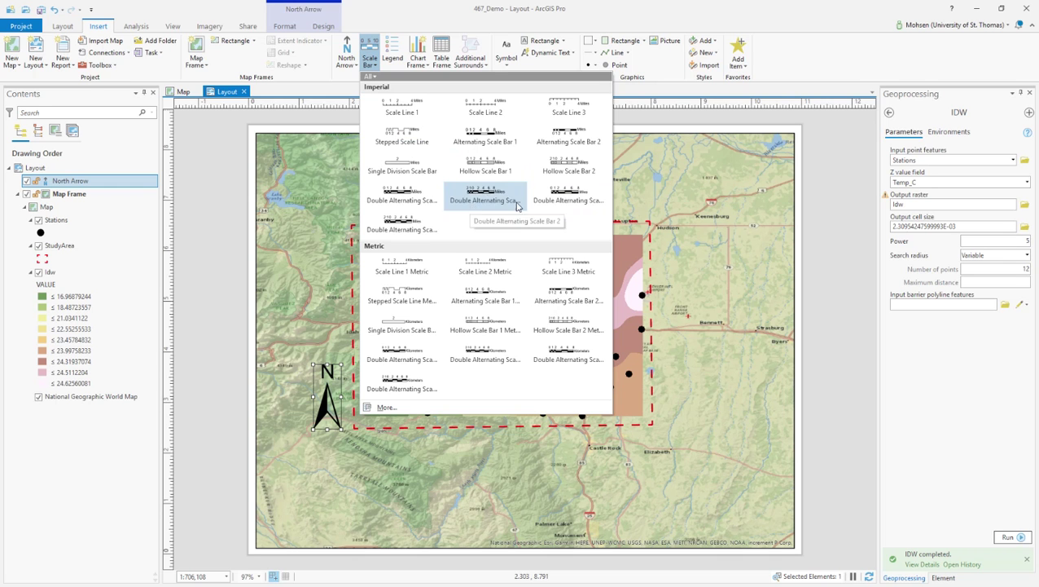
pyautogui.click(565, 133)
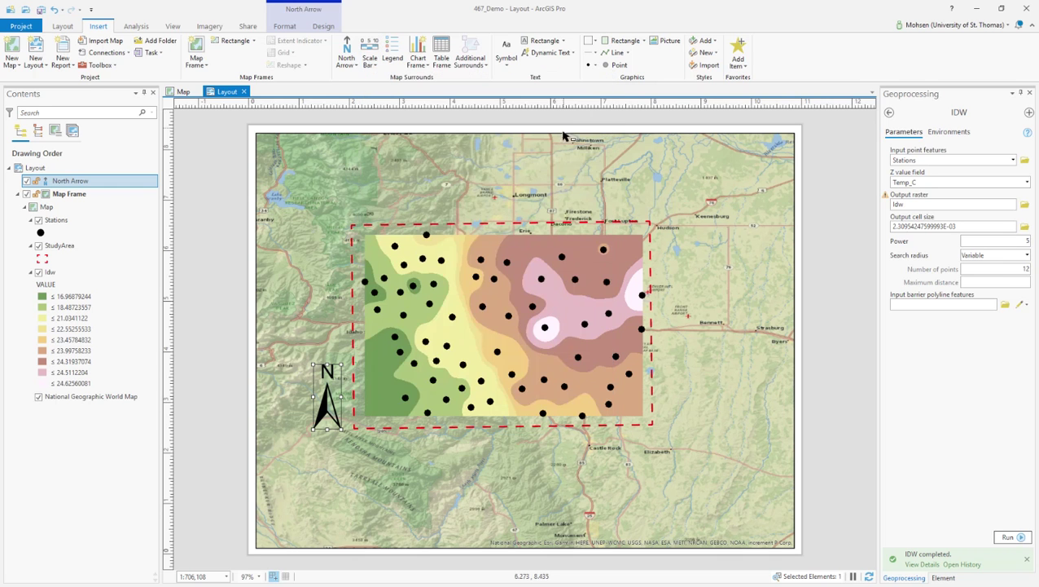
pyautogui.moveTo(358, 441); pyautogui.dragTo(513, 464)
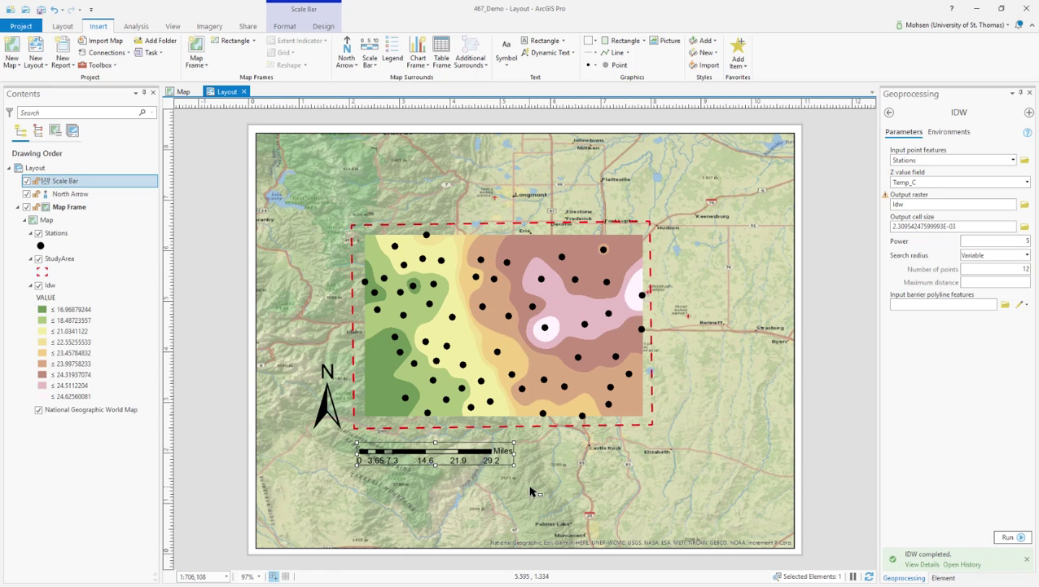
pyautogui.click(397, 63)
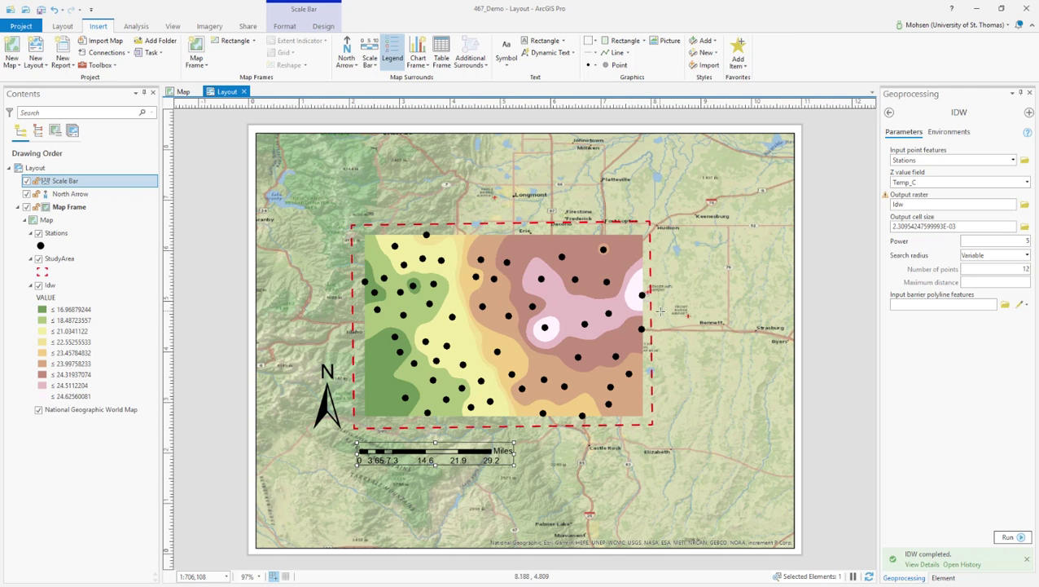
pyautogui.moveTo(758, 386); pyautogui.dragTo(785, 428)
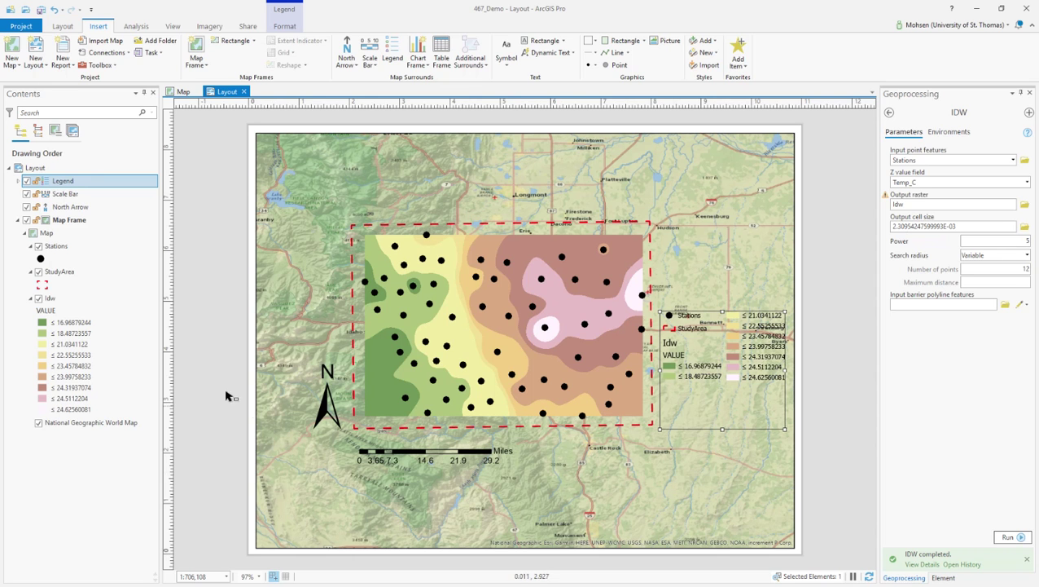
# - Change the Idw layer's symbology to Stretch with the continuous red-yellow-blue color scheme
pyautogui.rightClick(54, 303)
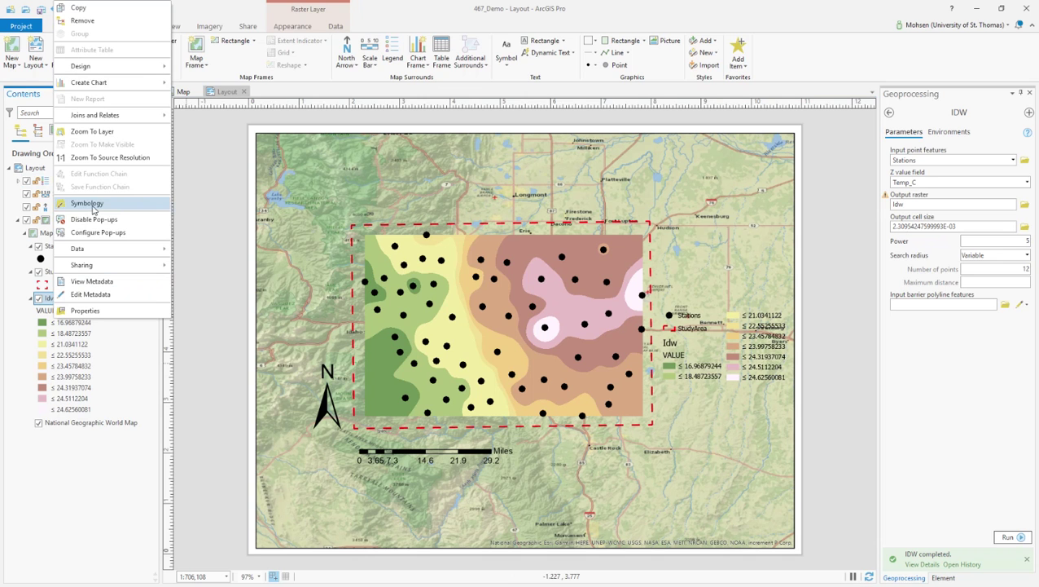
pyautogui.click(93, 207)
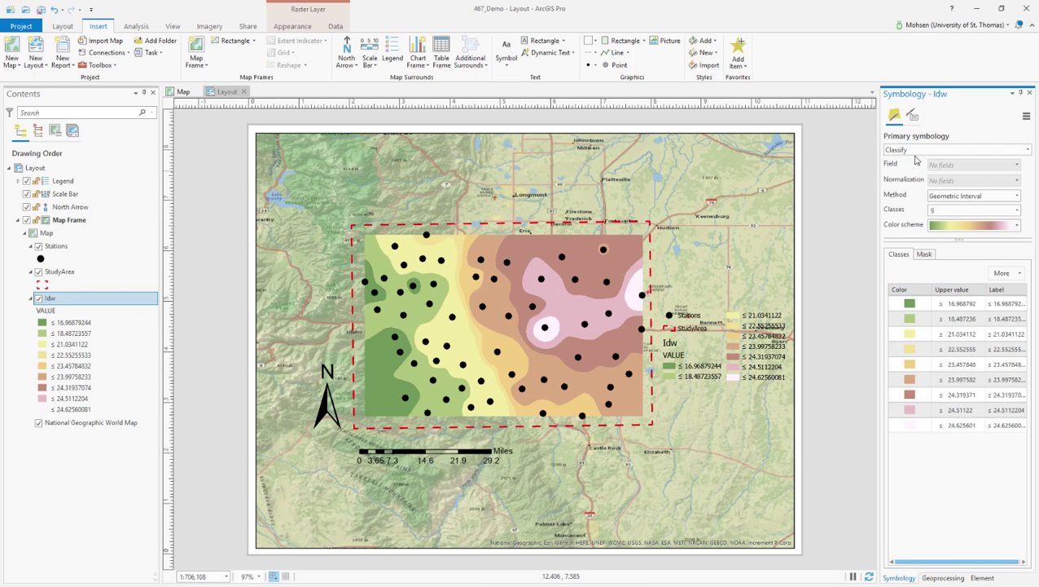
pyautogui.click(951, 152)
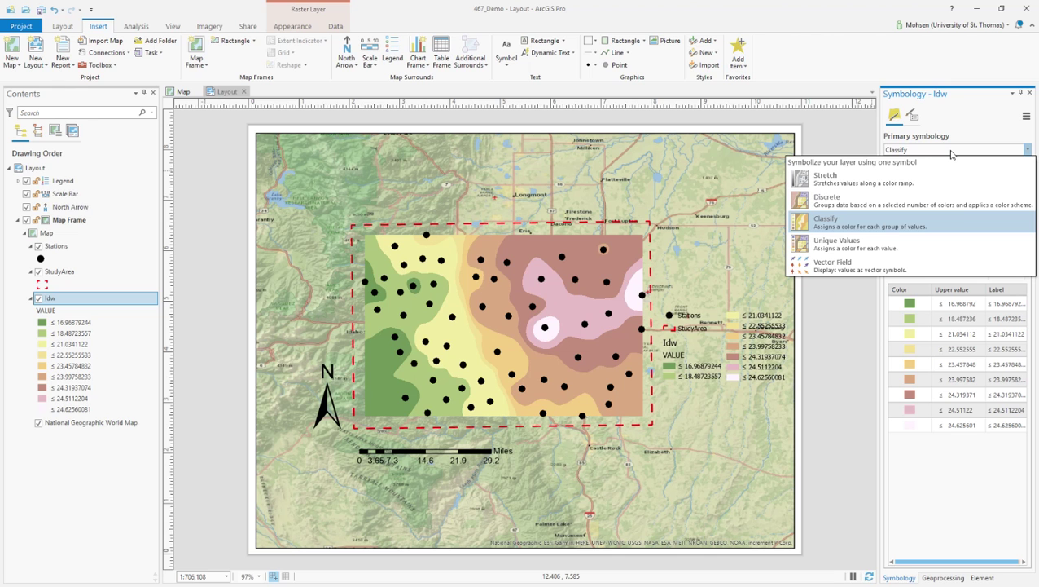
pyautogui.click(826, 177)
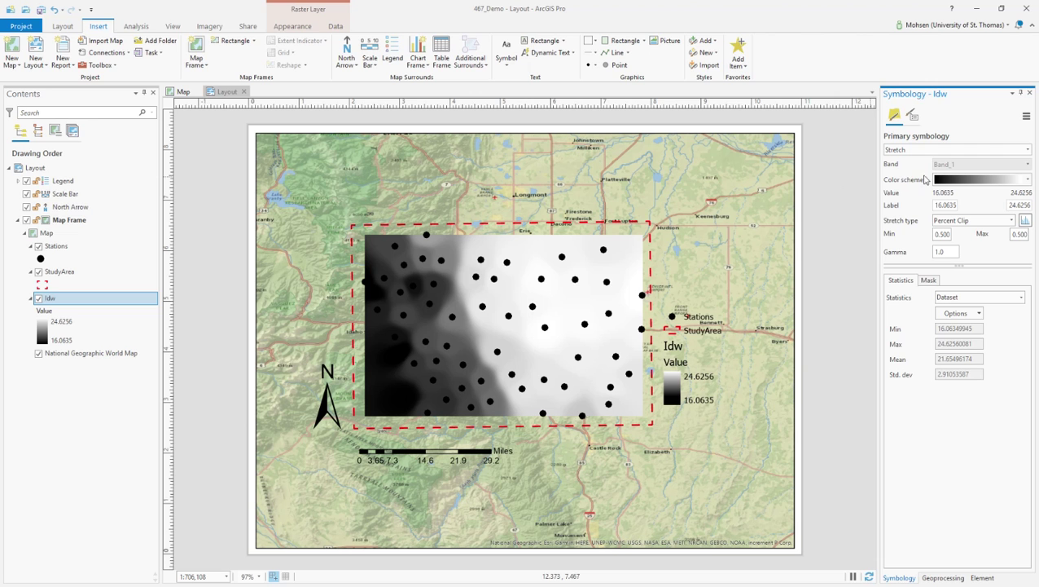
pyautogui.click(1028, 180)
pyautogui.moveTo(1025, 202); pyautogui.dragTo(1024, 324)
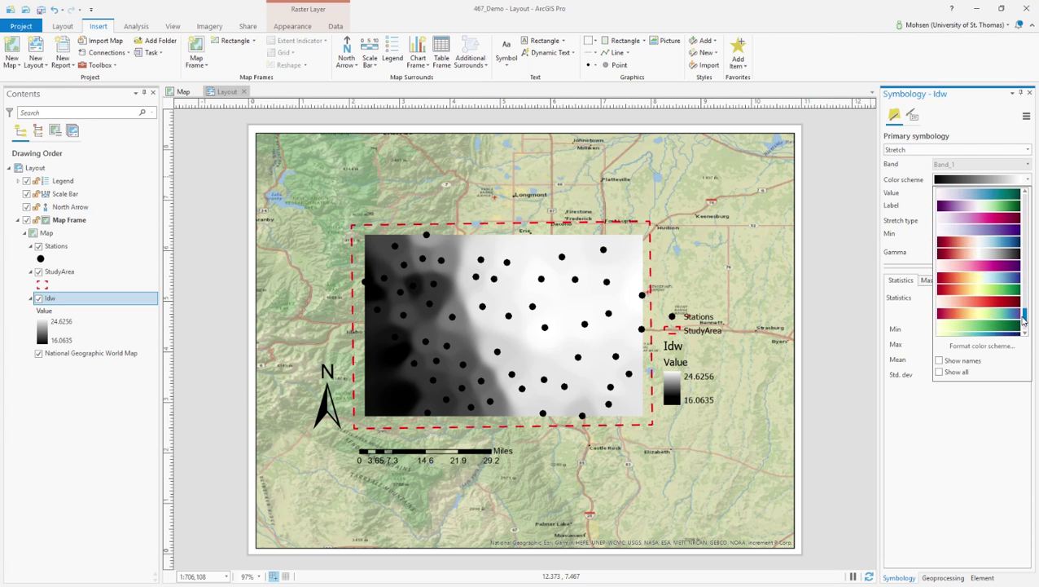
pyautogui.click(975, 281)
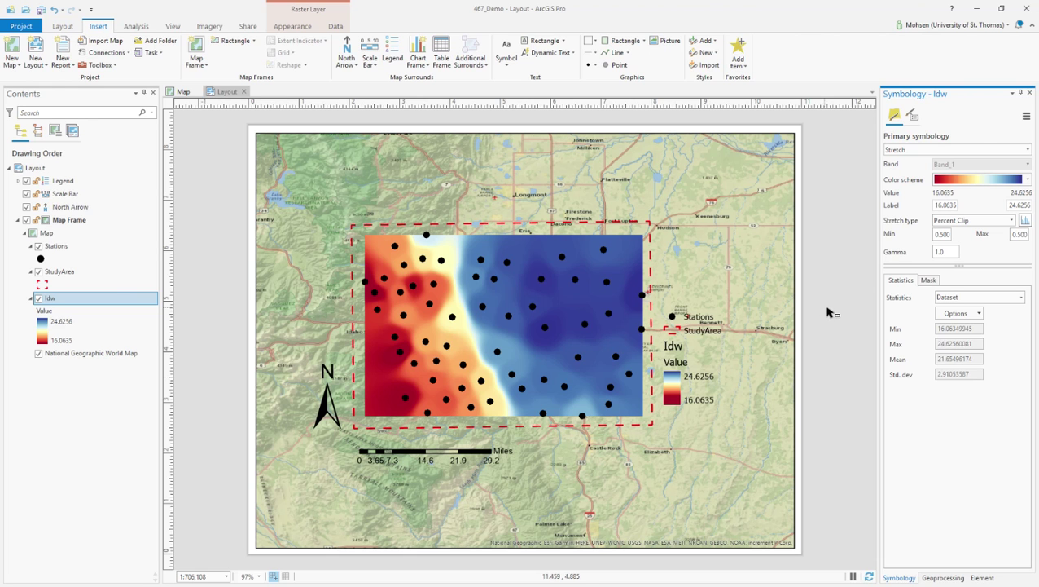
# - Reverse the Idw layer's color scheme so low values are blue and high values red
pyautogui.click(1027, 181)
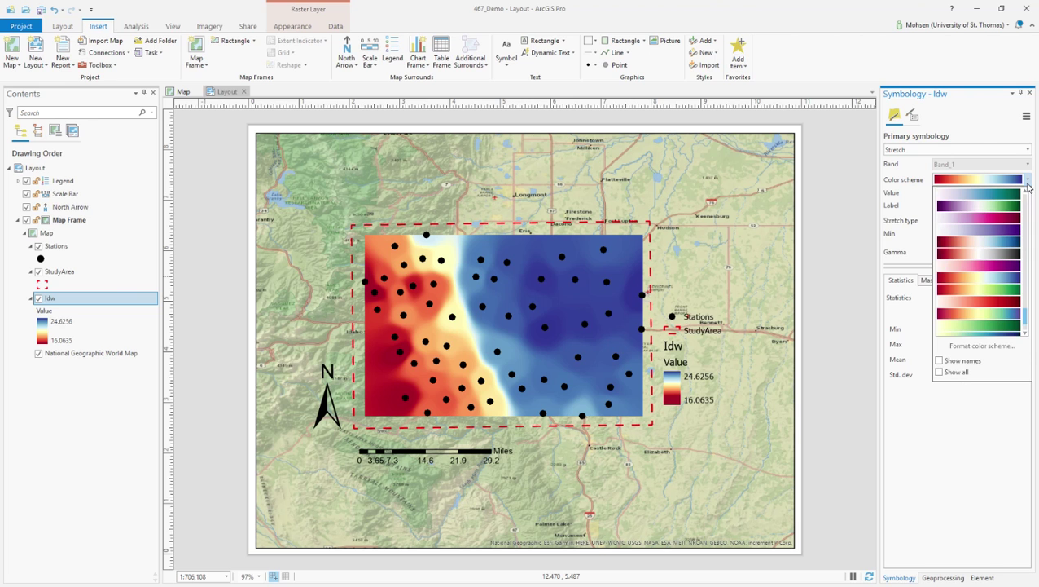
pyautogui.click(993, 352)
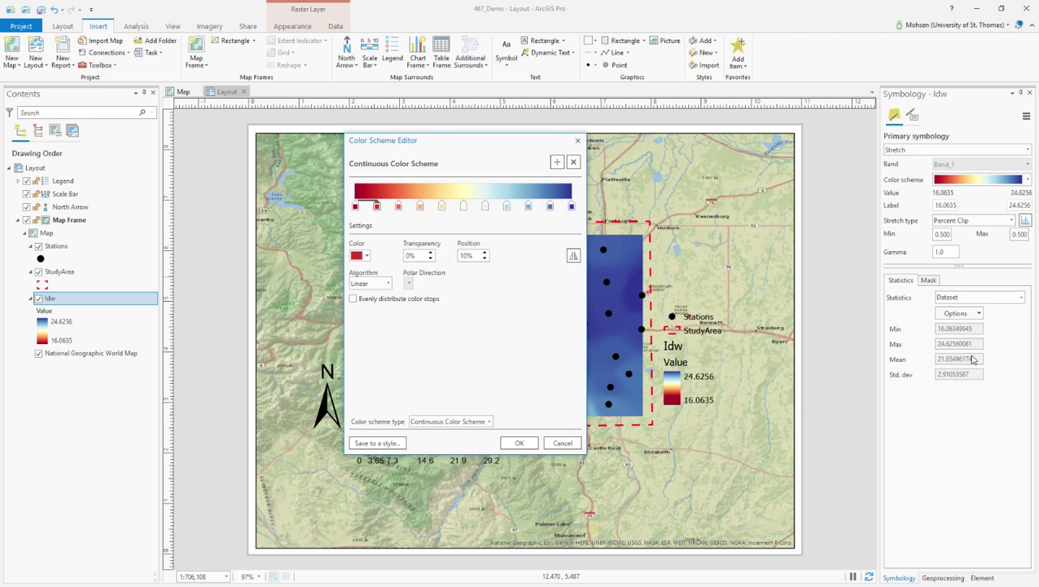
pyautogui.click(573, 257)
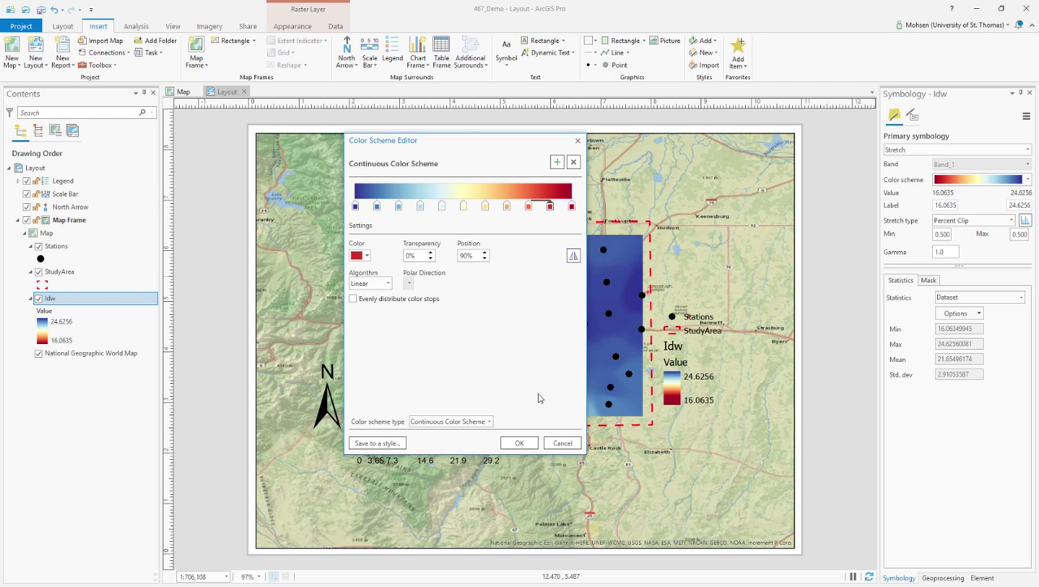
pyautogui.click(521, 443)
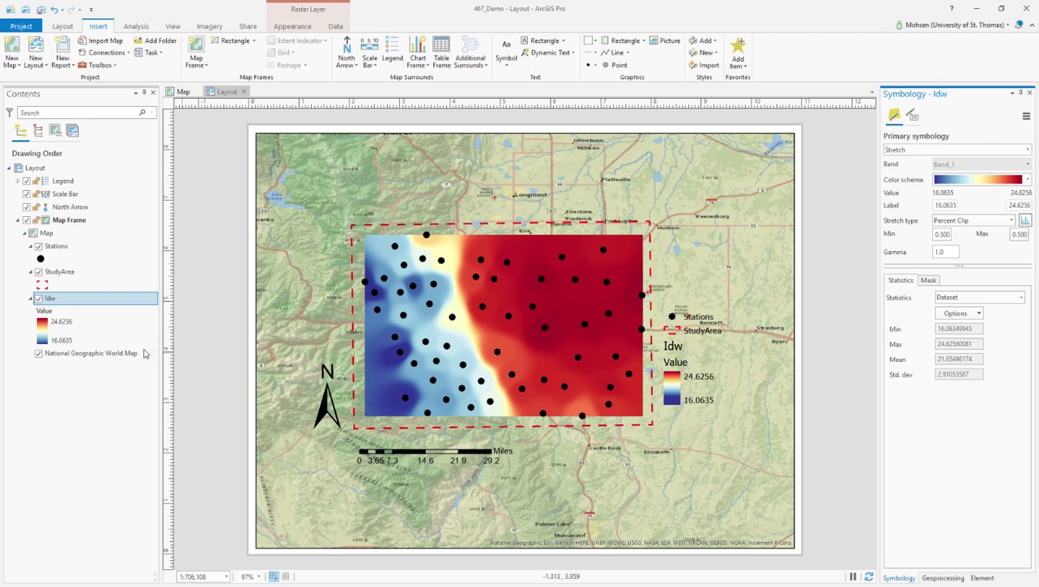
# - Rename the Idw layer as Temperature in its layer properties
pyautogui.click(52, 345)
pyautogui.click(55, 303)
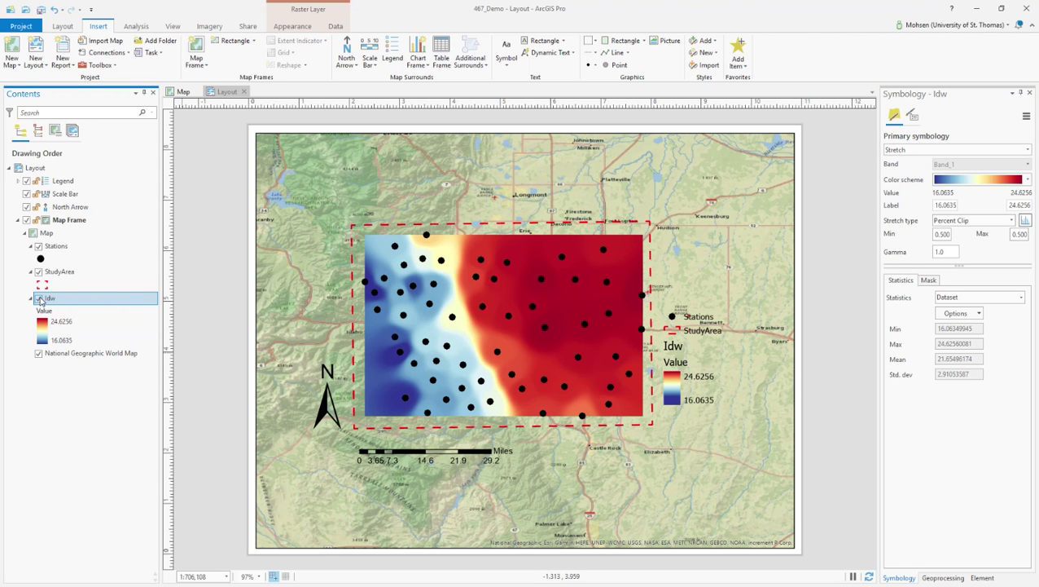
pyautogui.doubleClick(62, 299)
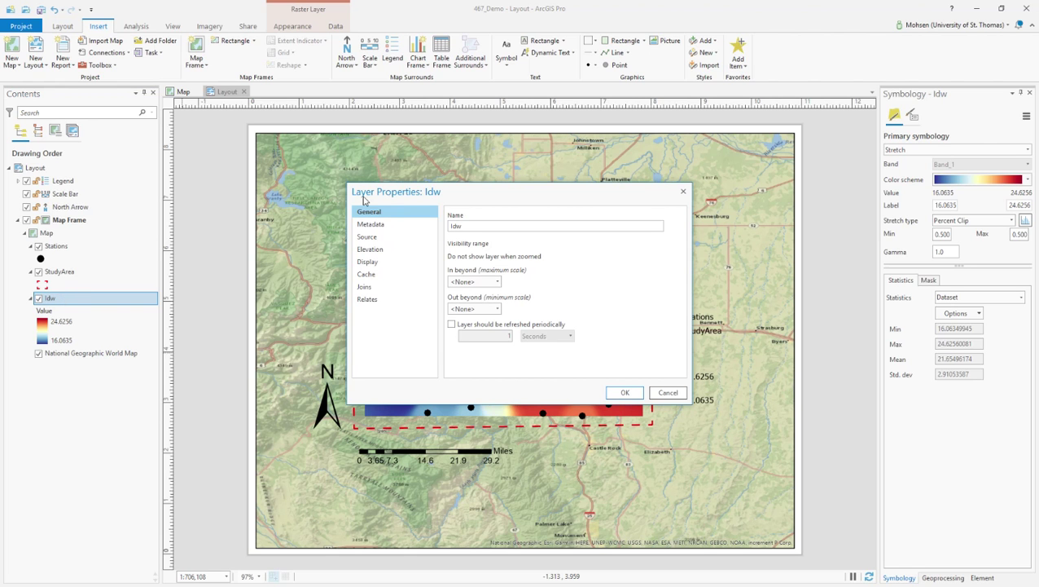
pyautogui.click(474, 227)
pyautogui.moveTo(481, 228); pyautogui.dragTo(432, 231)
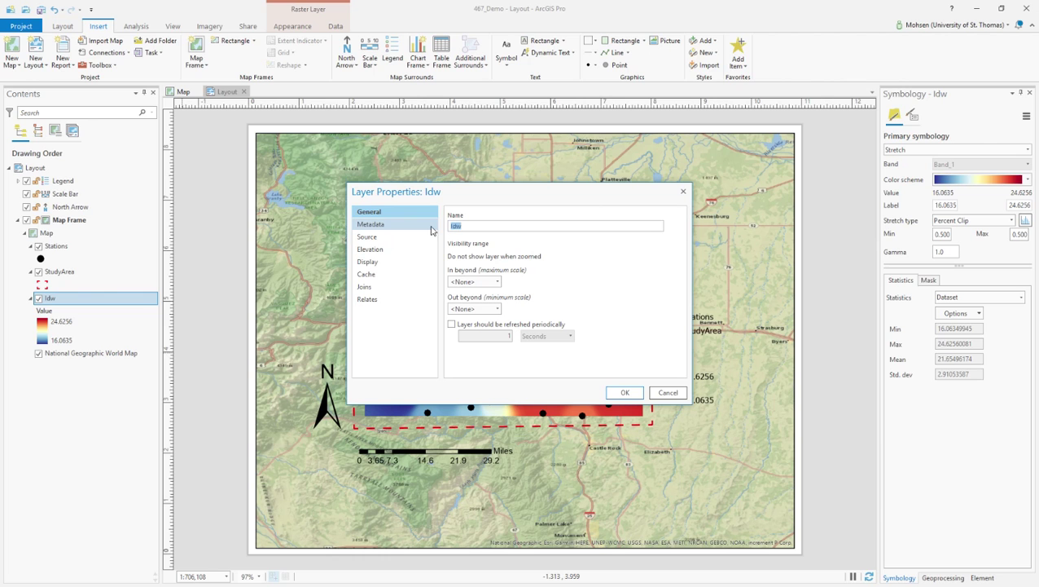
pyautogui.write('Iemperature')
pyautogui.click(613, 391)
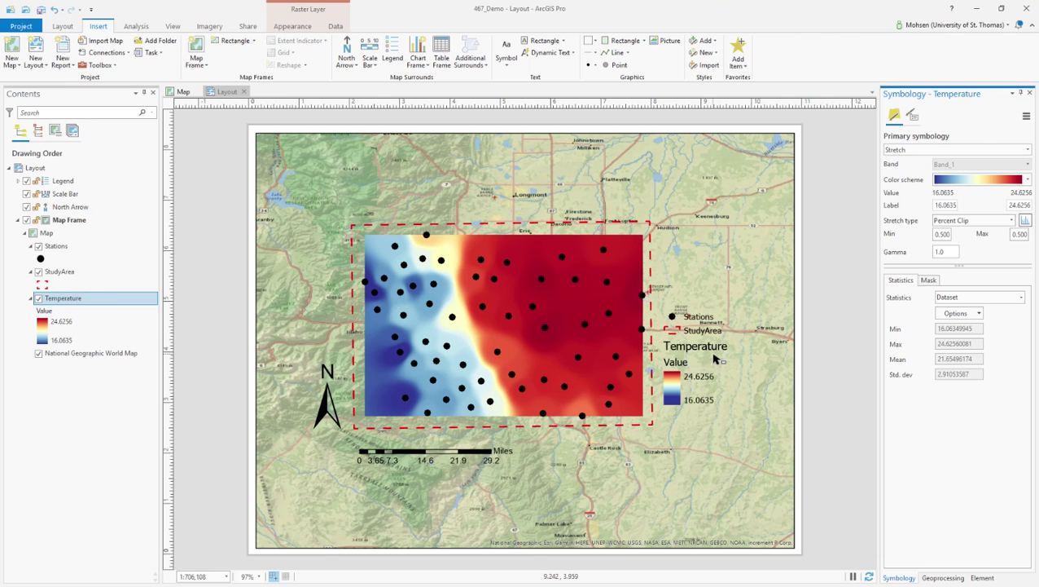
pyautogui.click(50, 311)
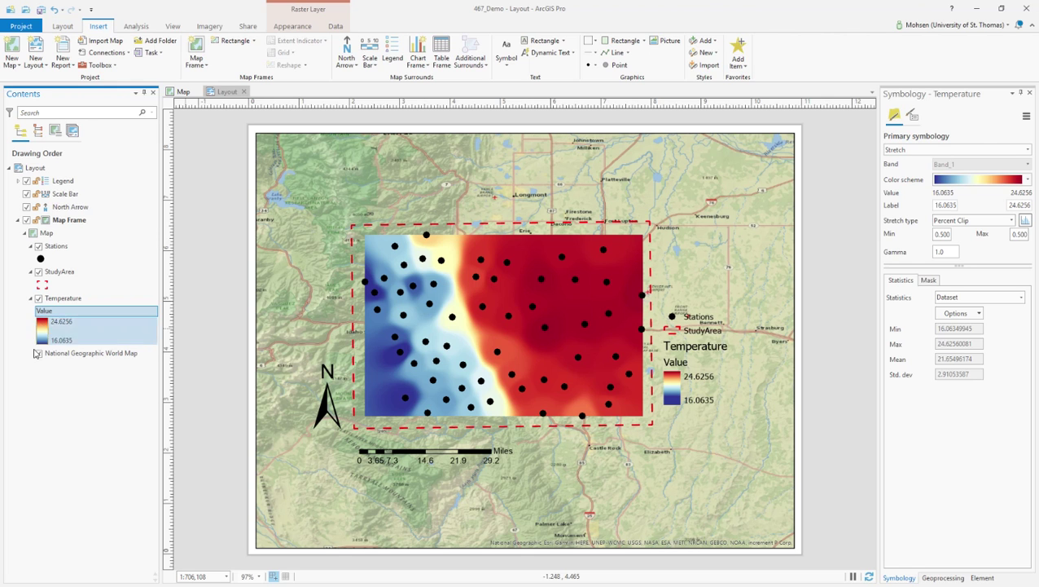
pyautogui.rightClick(50, 312)
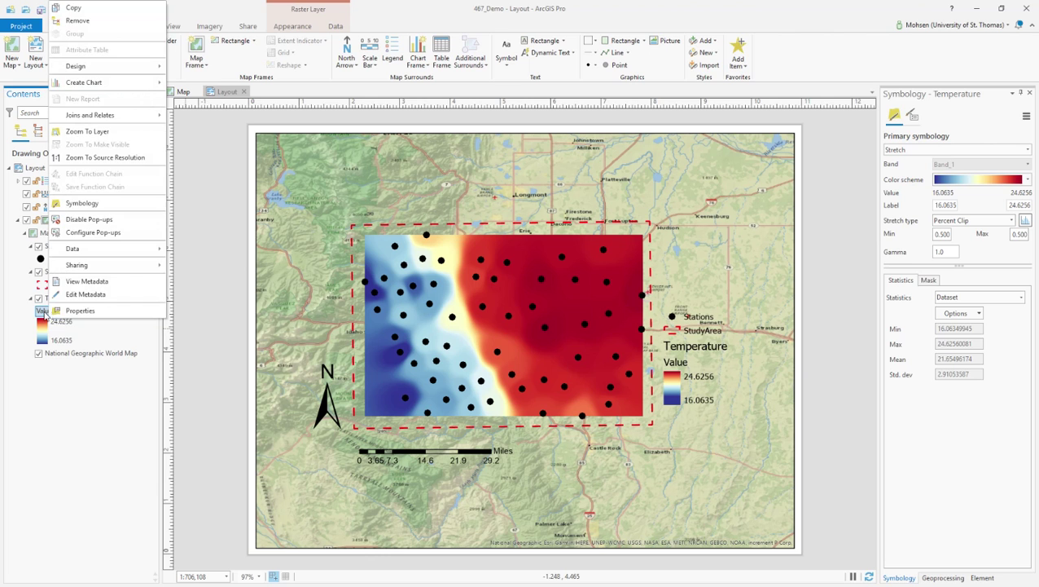
pyautogui.click(50, 312)
pyautogui.write('Value')
pyautogui.press('Return')
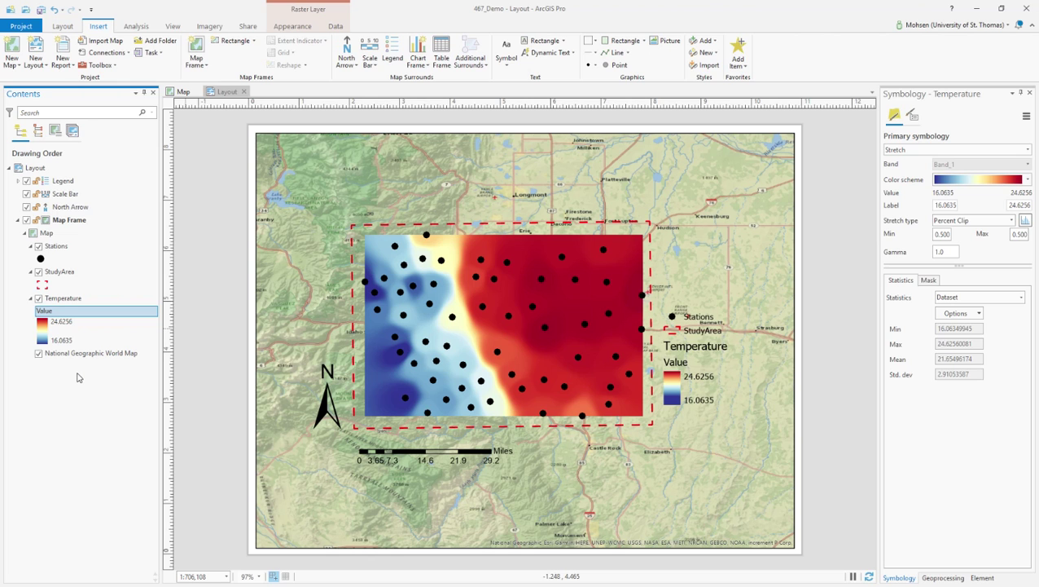
pyautogui.rightClick(52, 314)
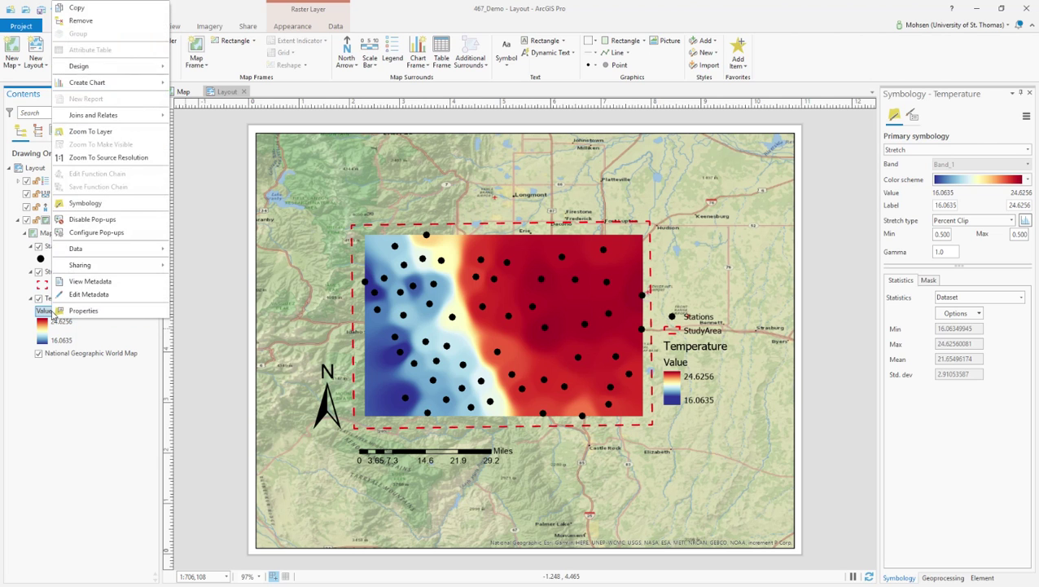
pyautogui.click(59, 313)
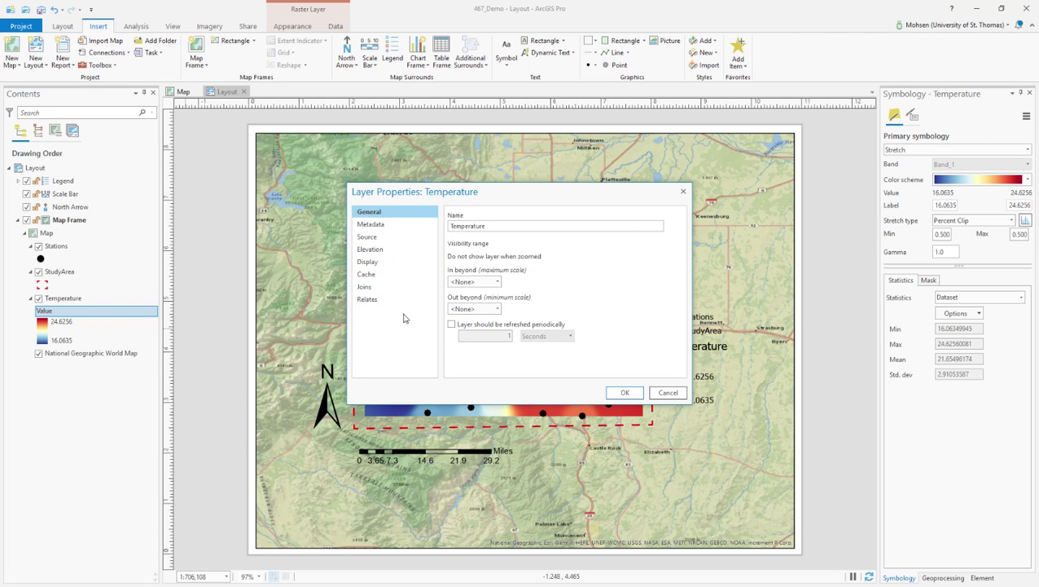
pyautogui.click(384, 227)
pyautogui.click(391, 216)
pyautogui.click(682, 191)
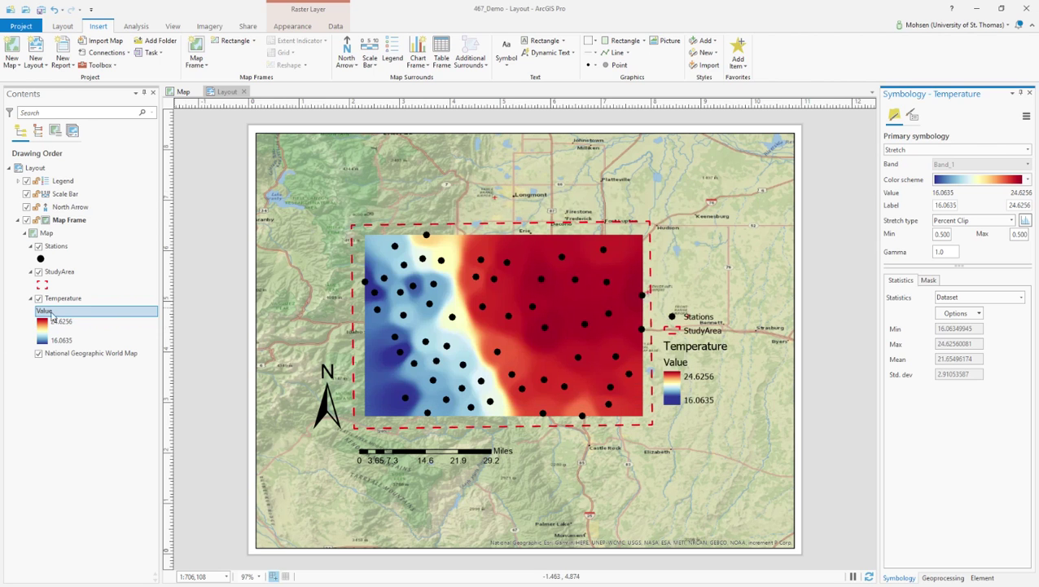
pyautogui.click(47, 316)
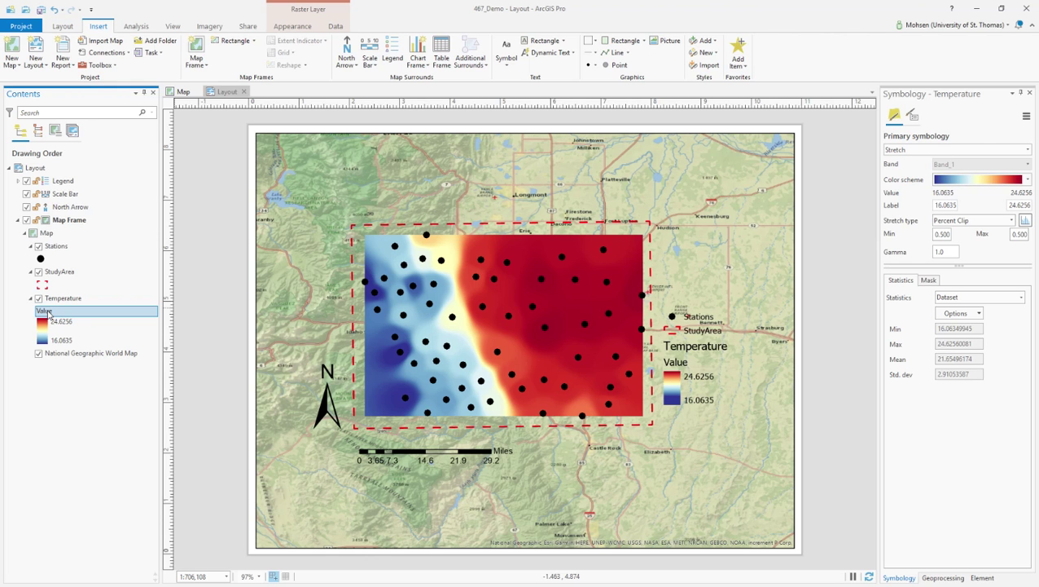
pyautogui.rightClick(49, 312)
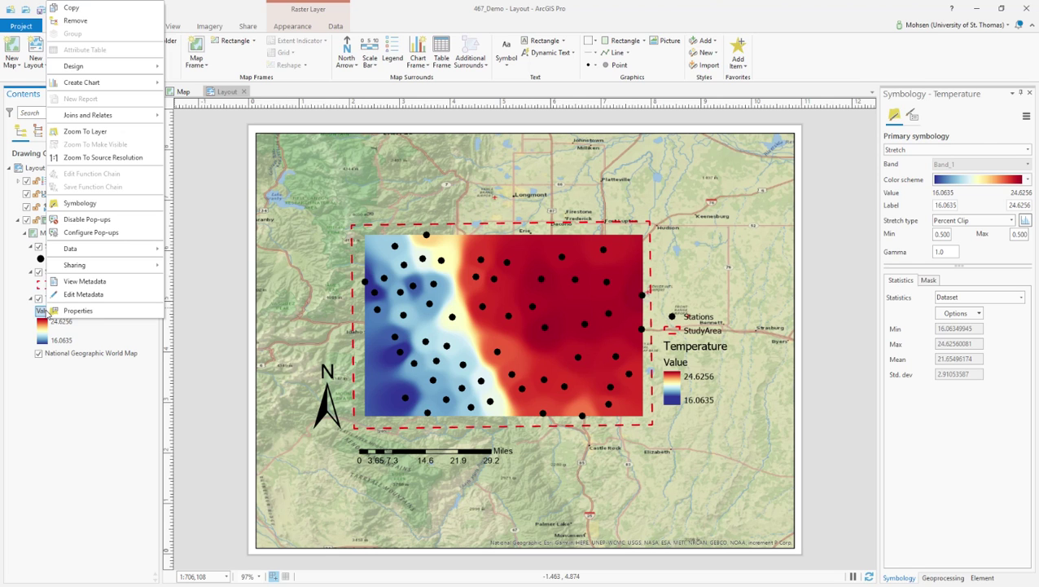
pyautogui.click(49, 313)
pyautogui.click(50, 314)
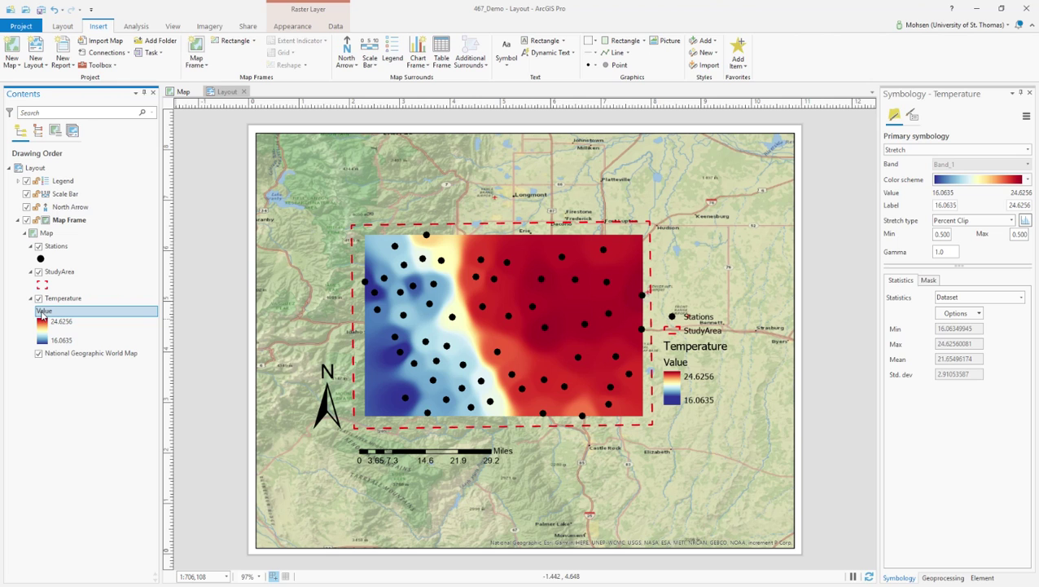
pyautogui.click(40, 313)
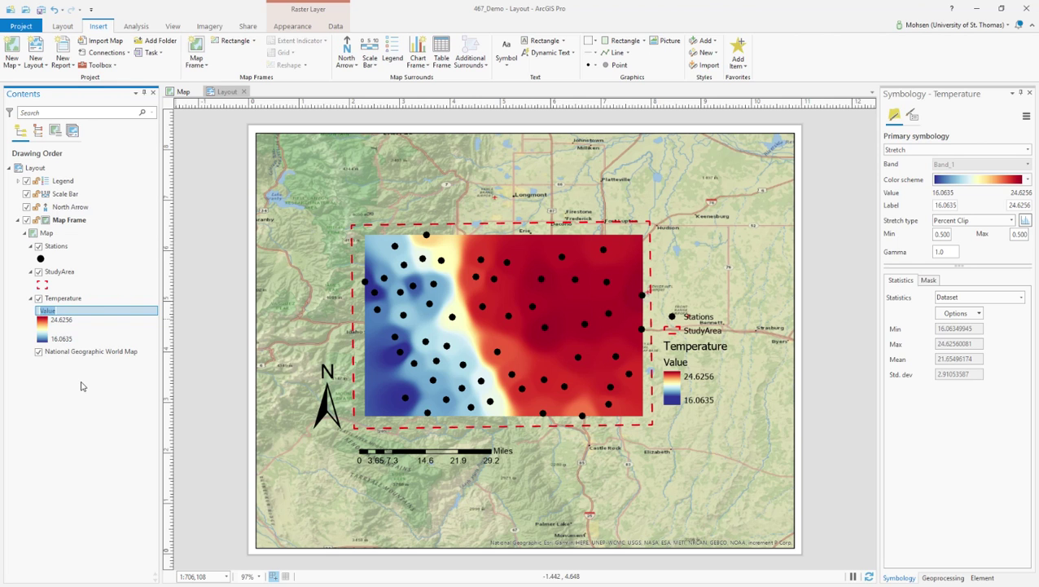
pyautogui.press('Return')
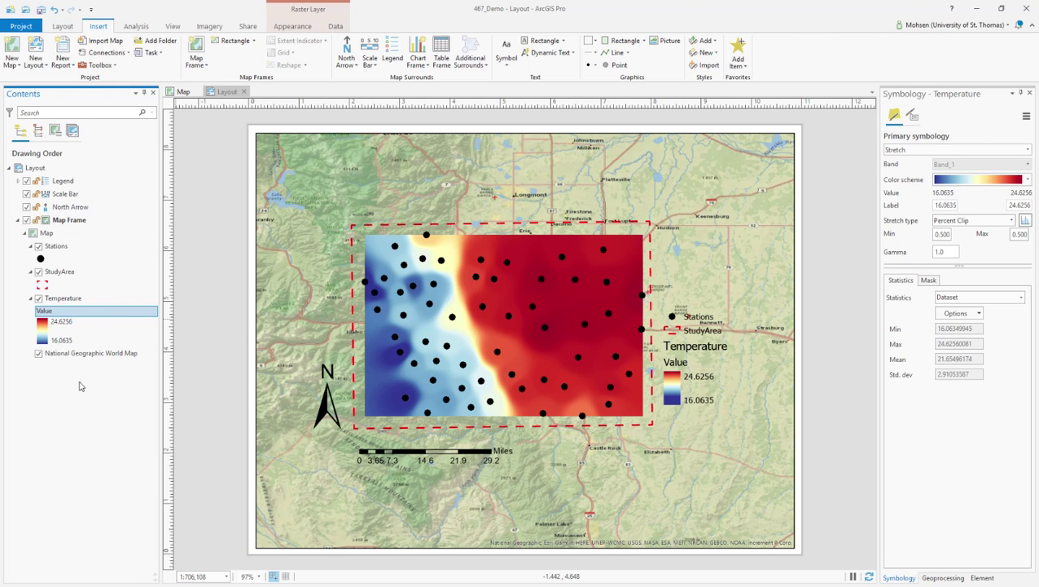
# - Rename the Value heading under the Temperature layer as Degrees C
pyautogui.click(46, 312)
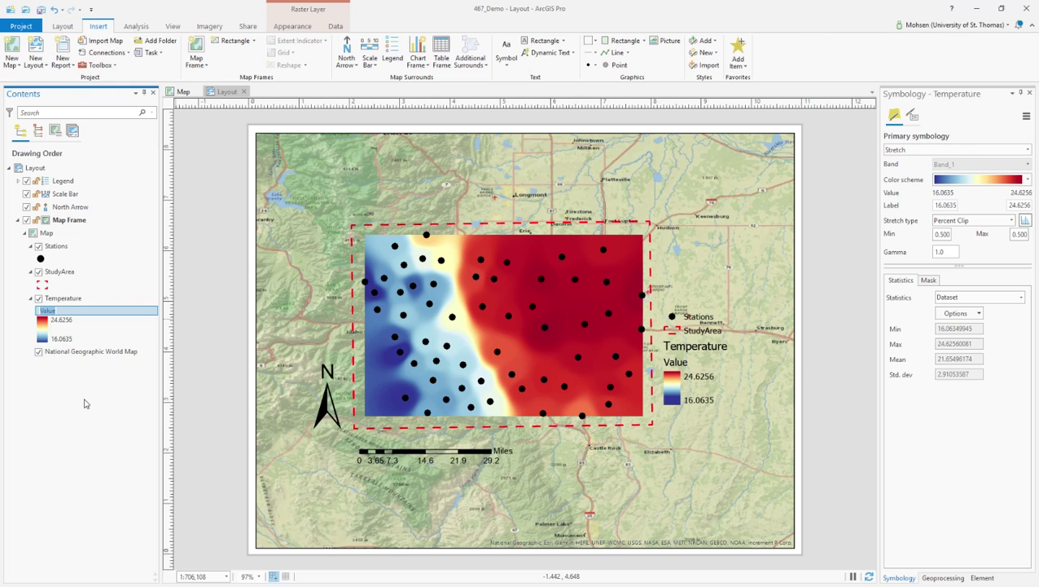
pyautogui.write('Degrees C')
pyautogui.press('Return')
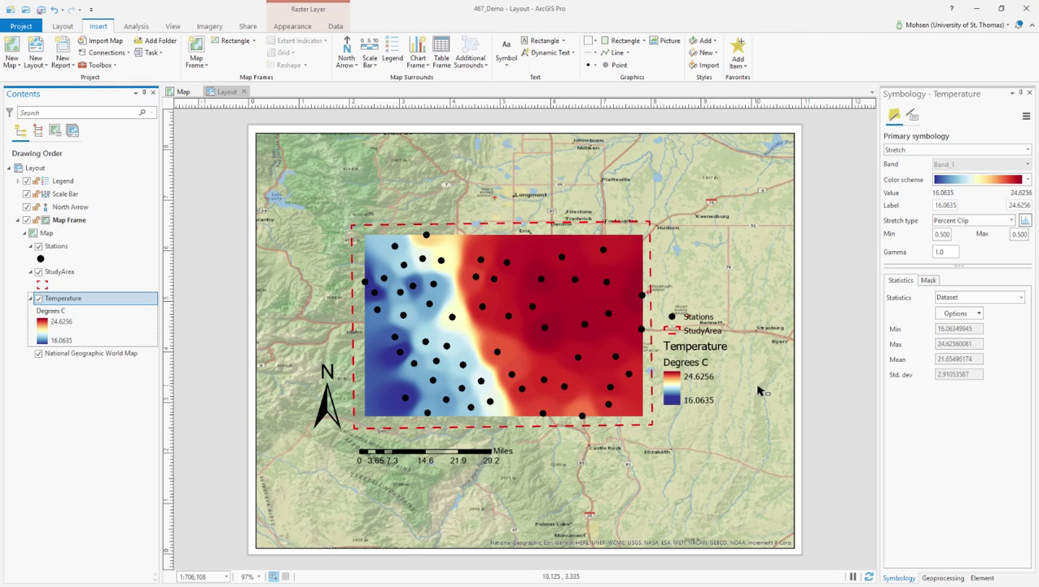
# - Enclose the Temperature layer's unit heading in parentheses so it reads (Degrees C)
pyautogui.click(59, 312)
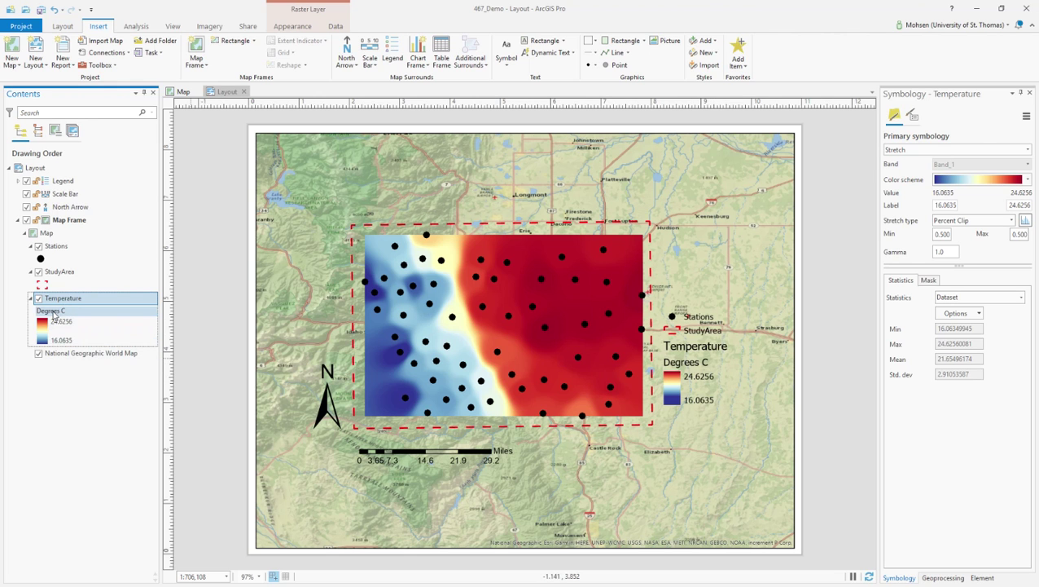
pyautogui.click(48, 313)
pyautogui.click(43, 312)
pyautogui.press('Home')
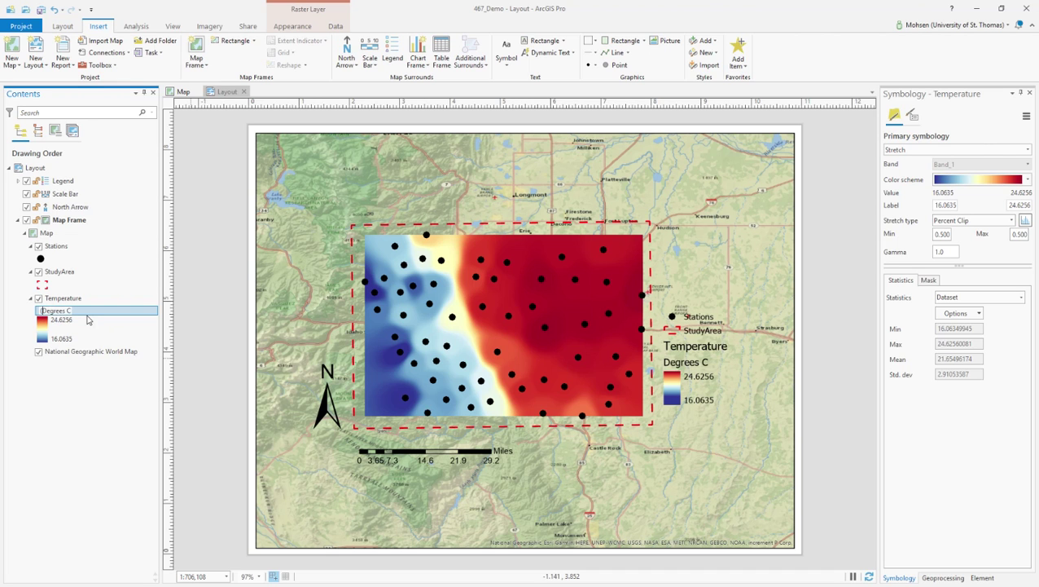
pyautogui.write(')')
pyautogui.press('Return')
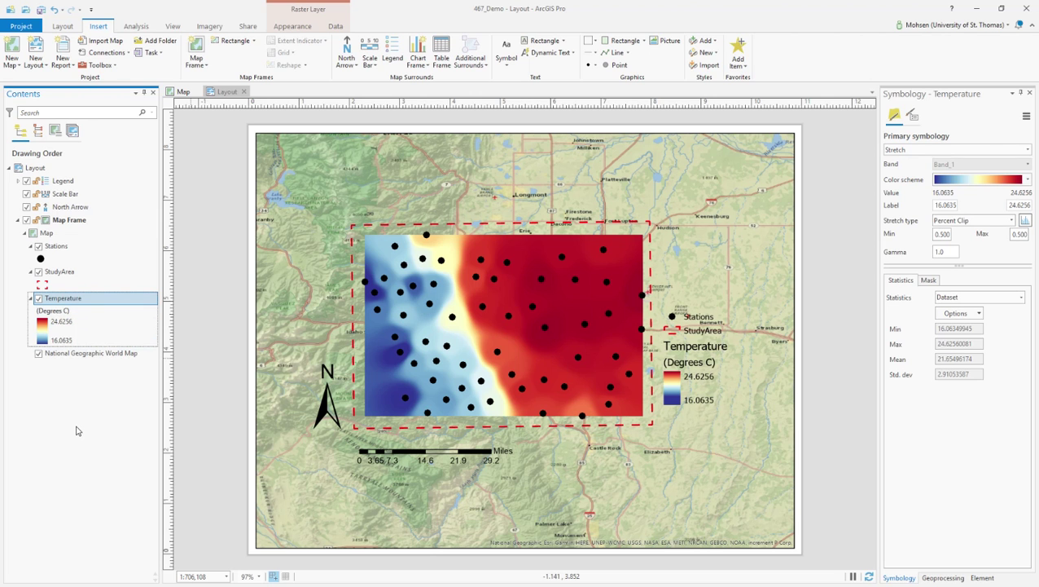
# - Move the legend slightly down, keeping it beside the lower part of the study area
pyautogui.click(705, 363)
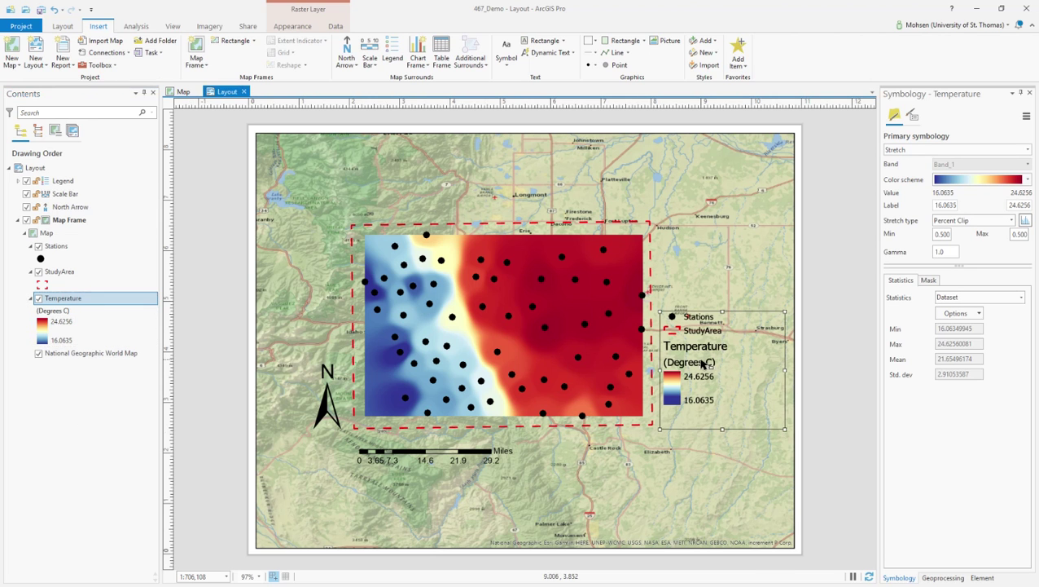
pyautogui.moveTo(717, 374); pyautogui.dragTo(730, 407)
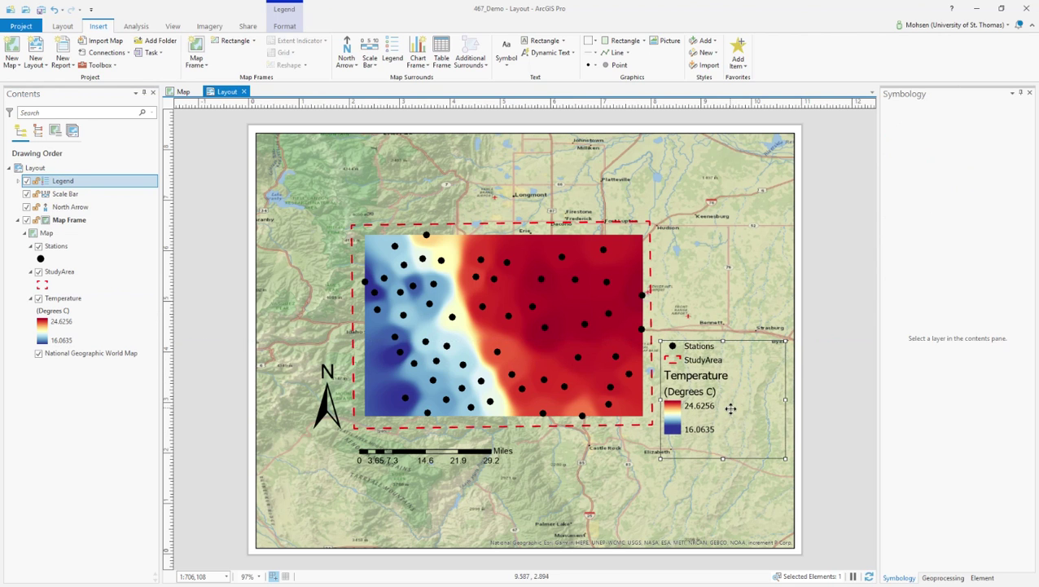
pyautogui.click(705, 483)
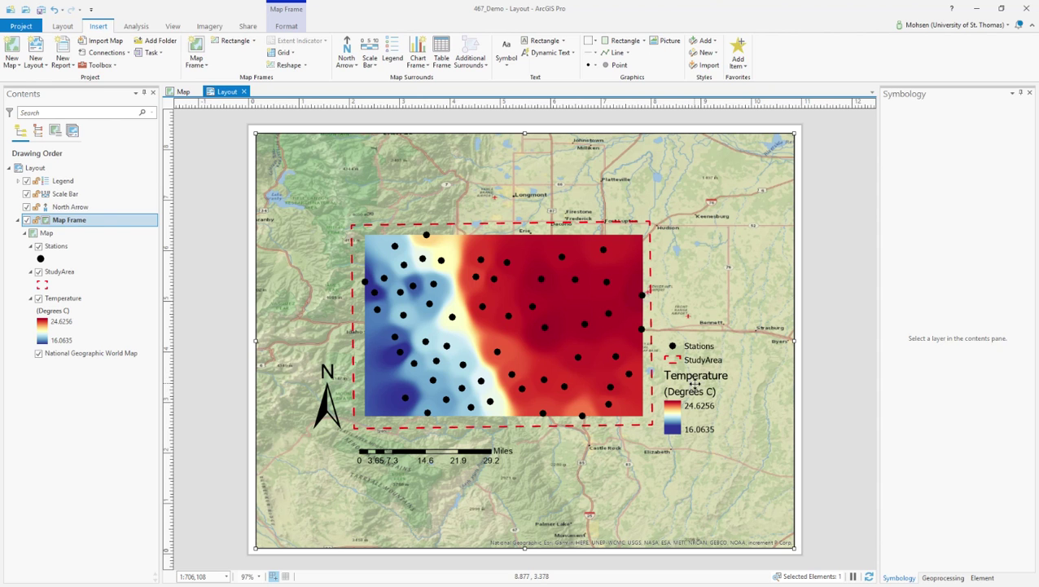
# - Give the legend a white background fill in its display settings
pyautogui.click(706, 371)
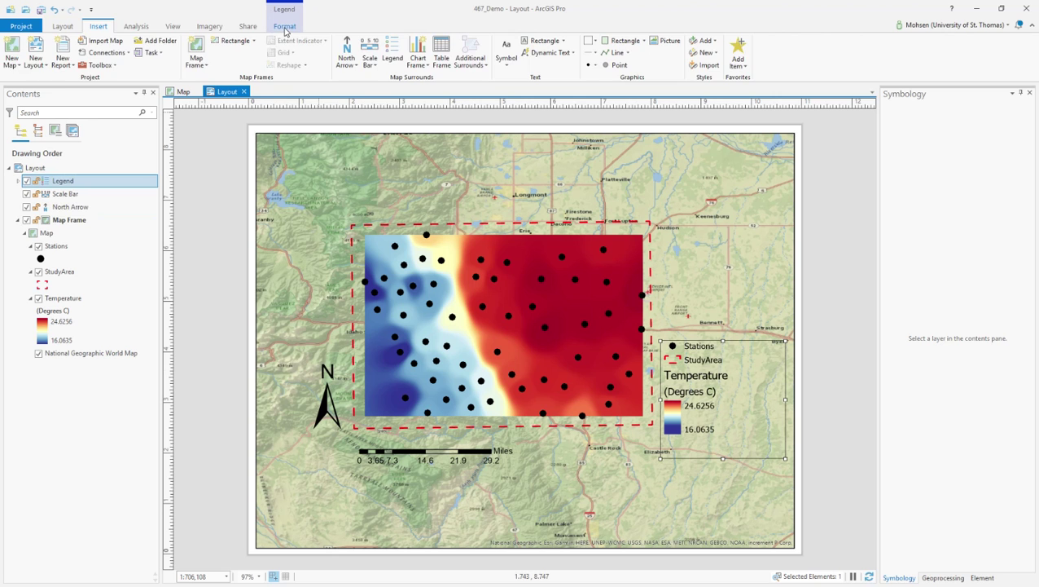
pyautogui.click(285, 27)
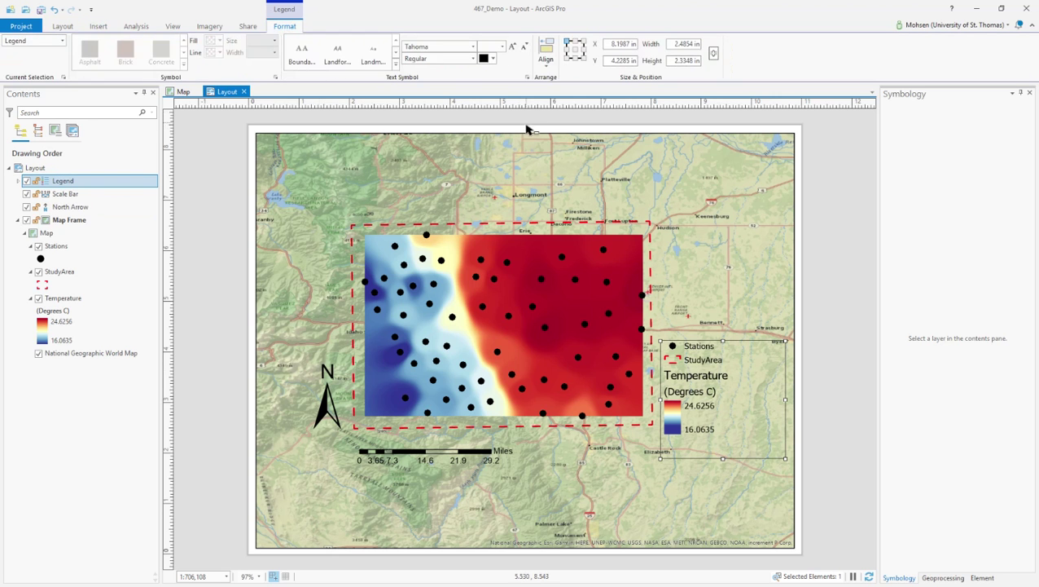
pyautogui.doubleClick(698, 354)
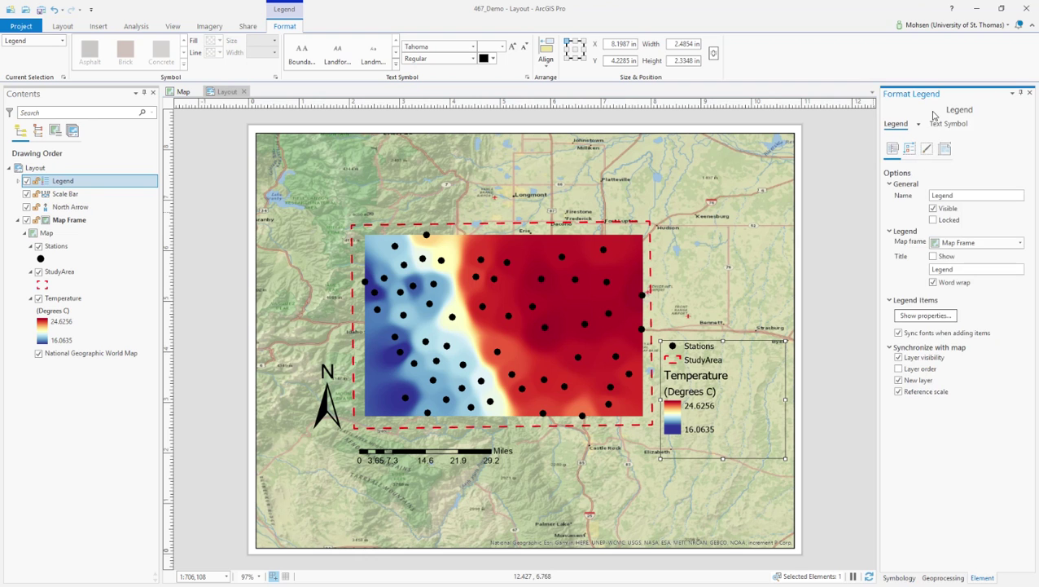
pyautogui.click(919, 368)
pyautogui.click(928, 149)
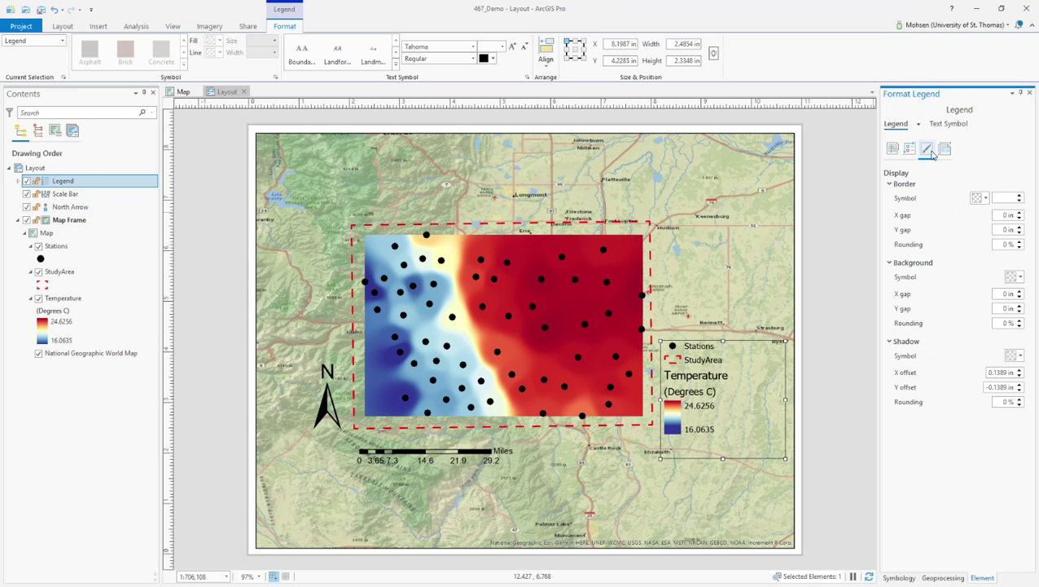
pyautogui.click(1016, 279)
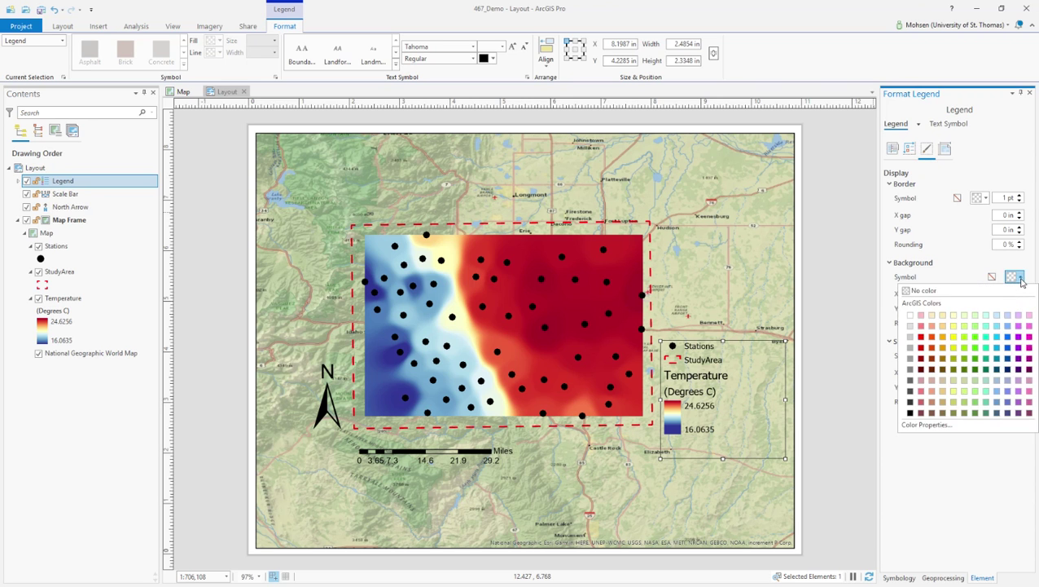
pyautogui.click(911, 317)
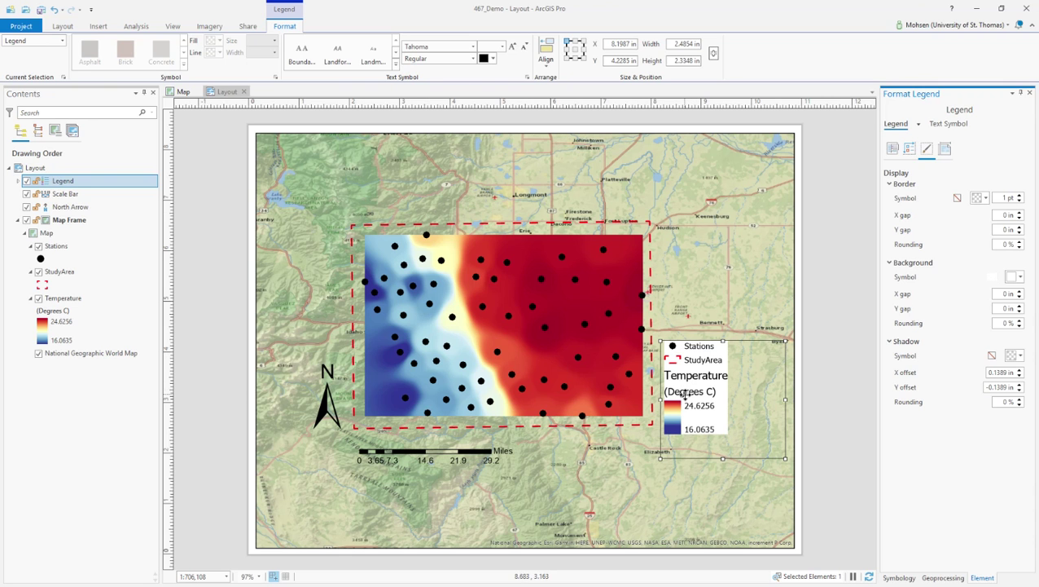
# - Set the map frame's background to no color and return from its background symbol properties
pyautogui.click(688, 477)
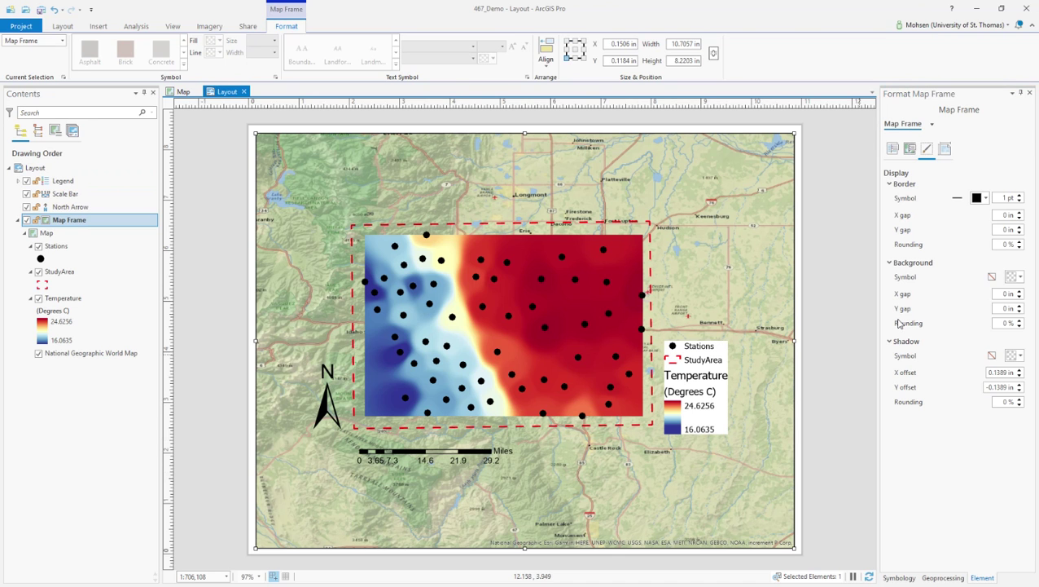
pyautogui.click(1020, 279)
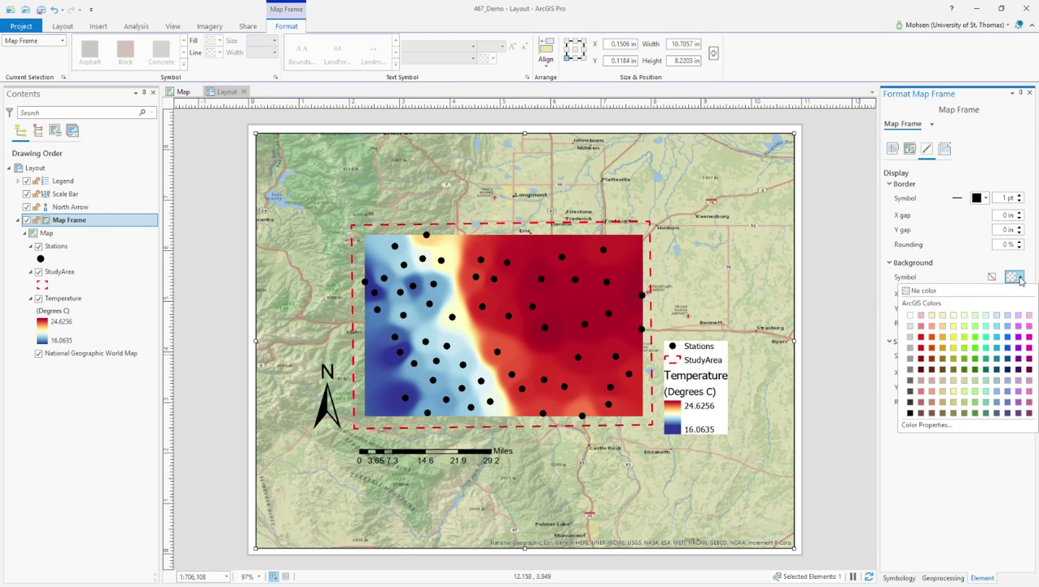
pyautogui.click(931, 296)
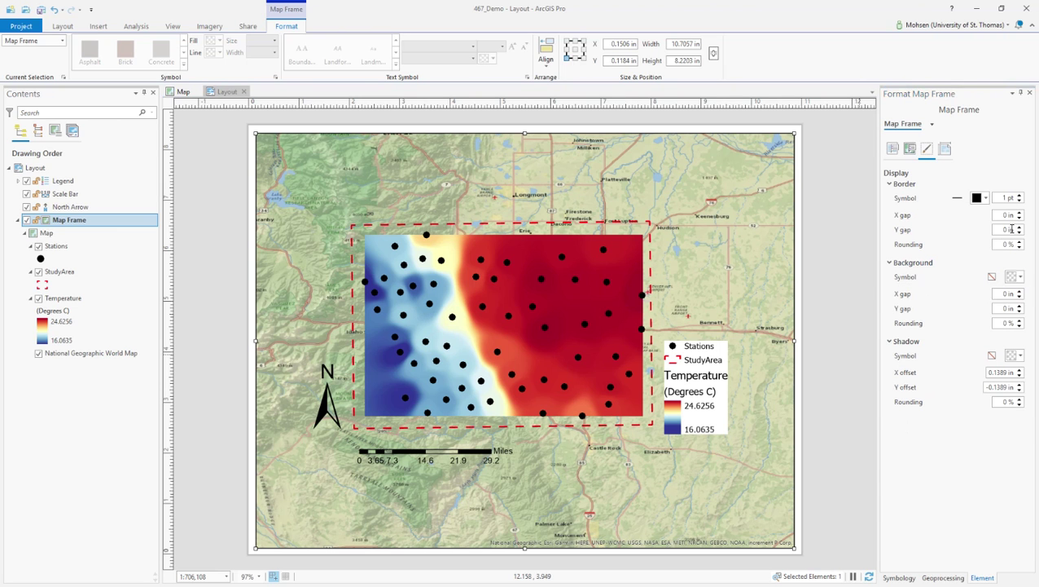
pyautogui.moveTo(754, 404); pyautogui.dragTo(756, 404)
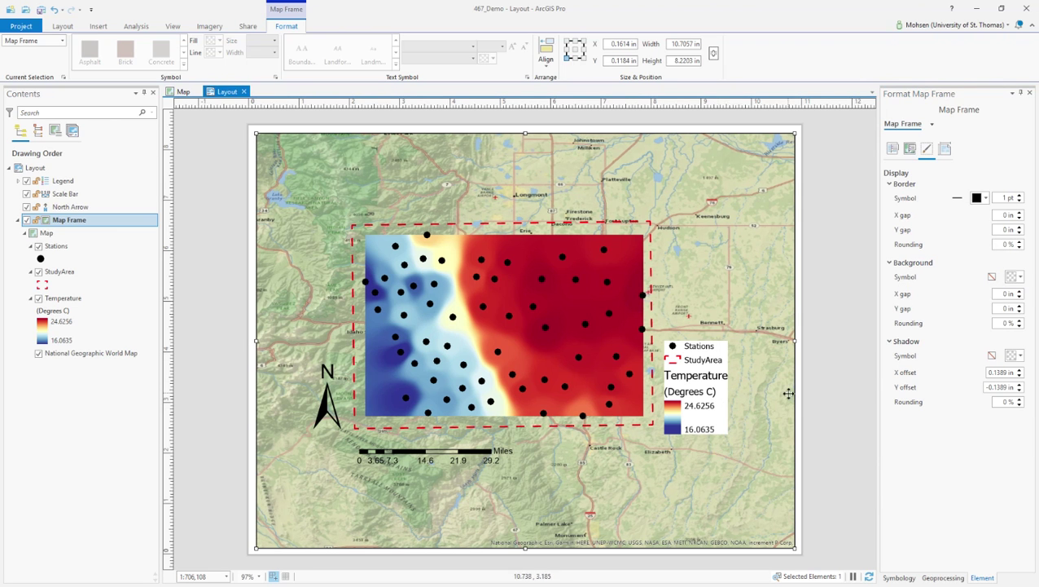
pyautogui.click(994, 278)
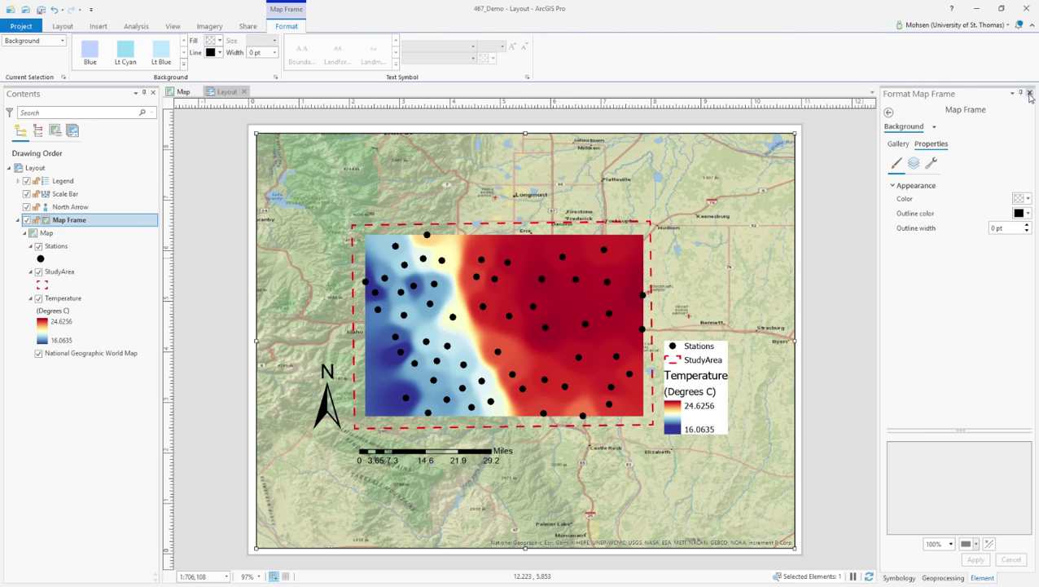
pyautogui.click(889, 113)
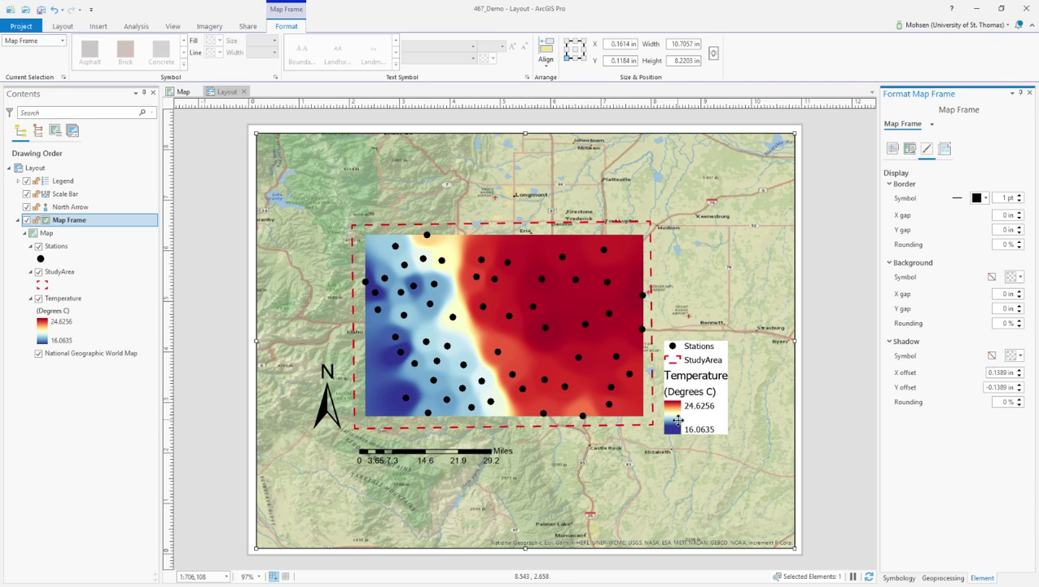
pyautogui.click(816, 383)
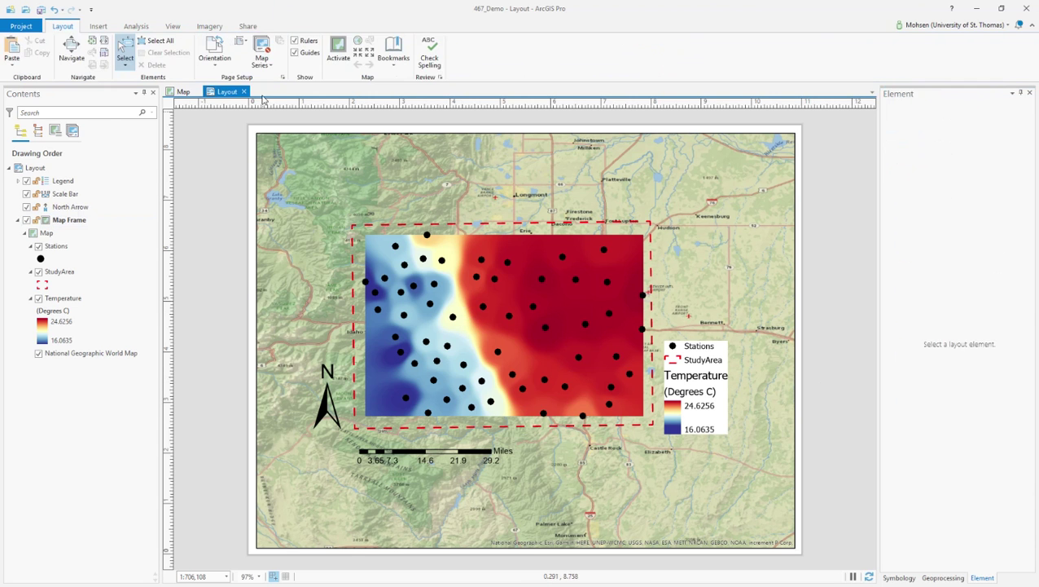
# - Export the layout to the Desktop as Layout.pdf in PDF format, replacing the existing file
pyautogui.click(249, 27)
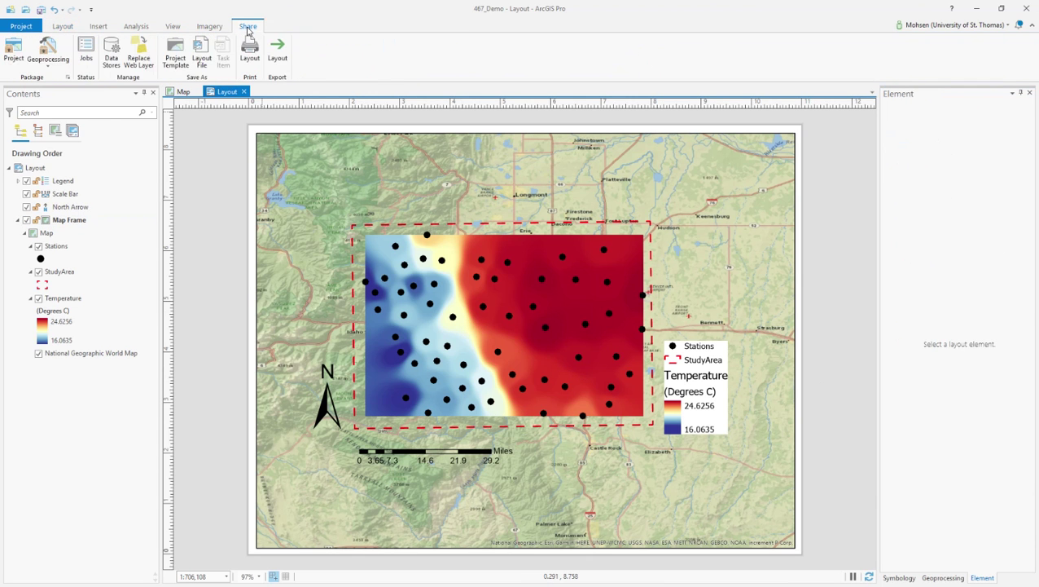
pyautogui.click(279, 59)
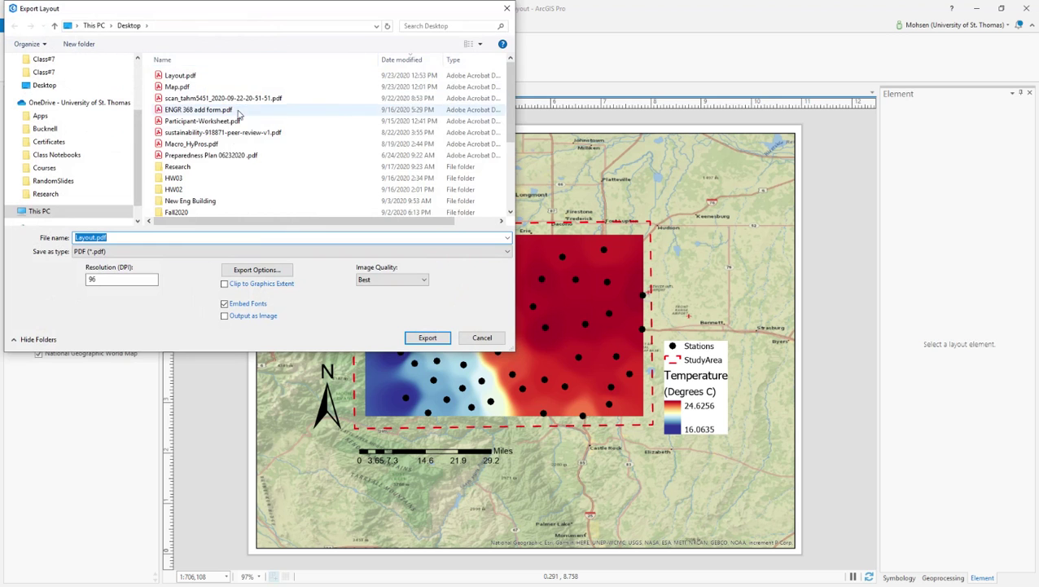
pyautogui.scroll(-3, 233, 144)
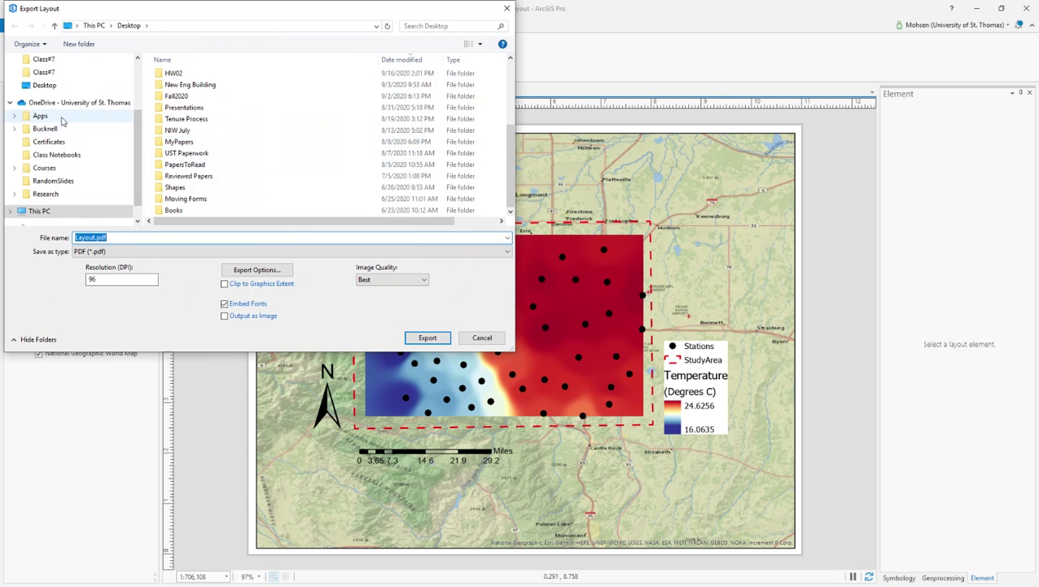
pyautogui.click(47, 85)
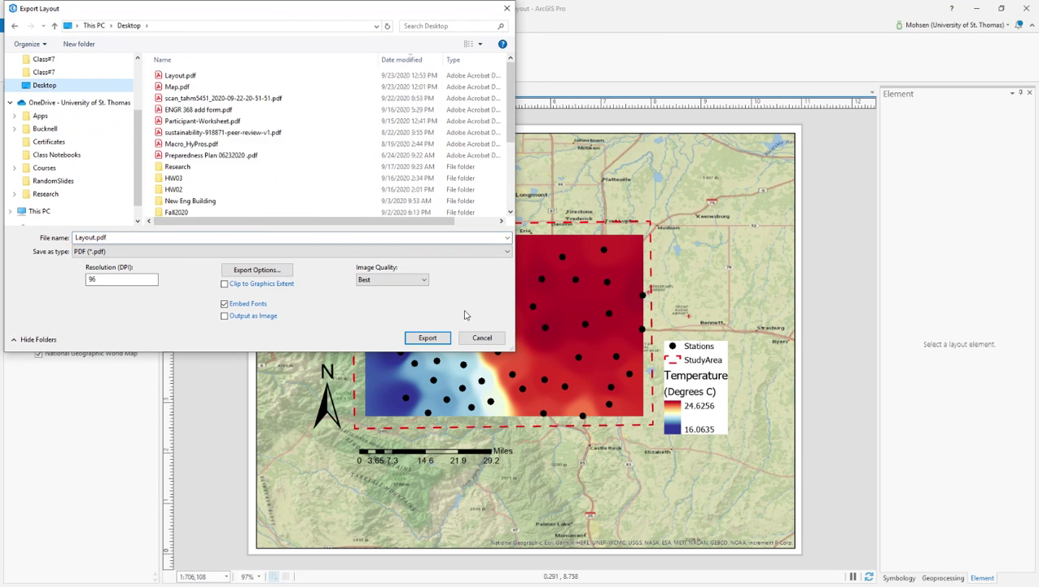
pyautogui.click(427, 338)
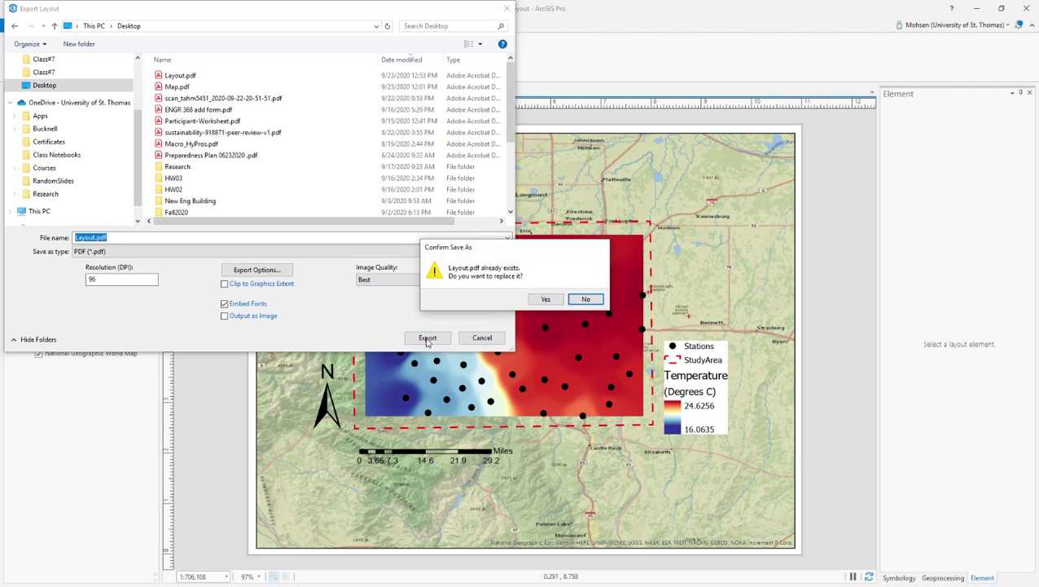
pyautogui.click(544, 300)
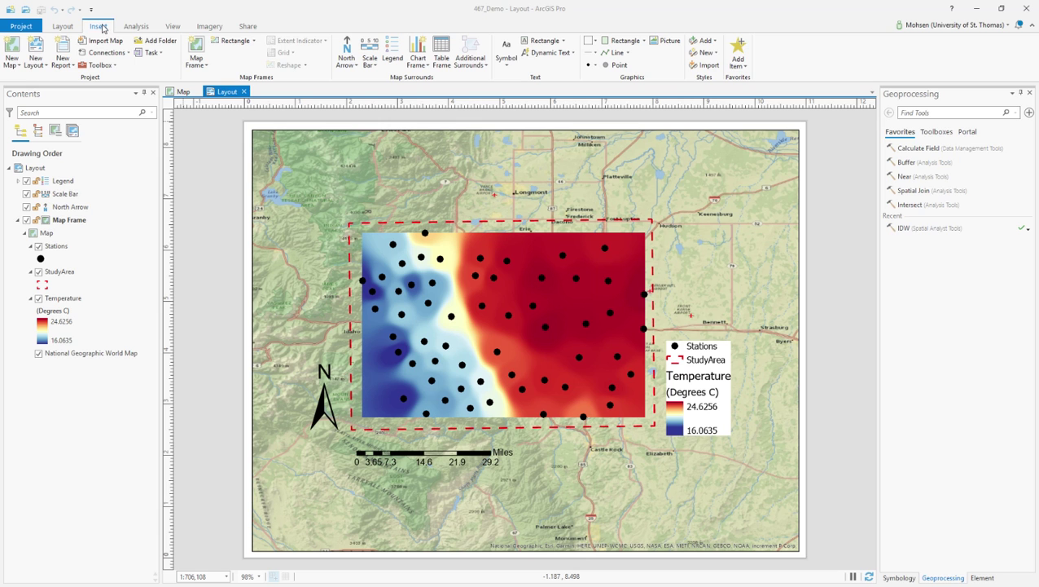
# - Add a rectangular text box about 5.6 in wide above the study area reading "Average Temperature: Aug 2020"
pyautogui.click(535, 43)
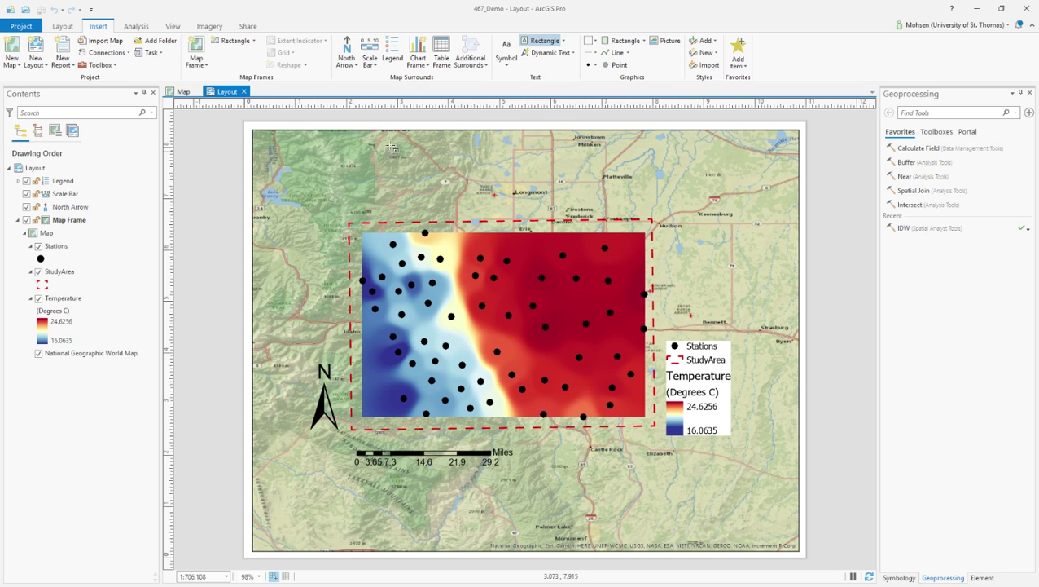
pyautogui.moveTo(388, 141); pyautogui.dragTo(675, 189)
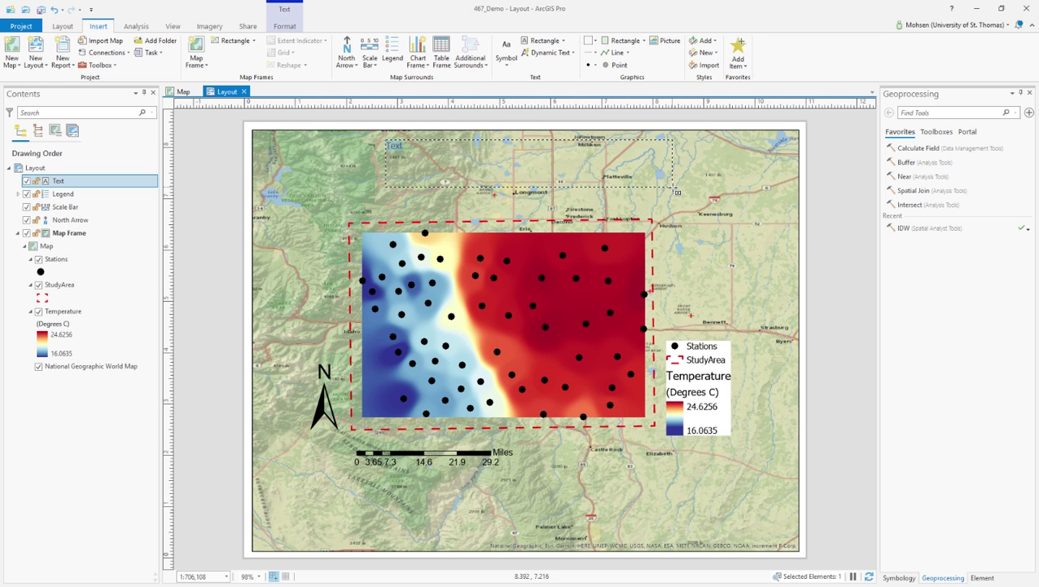
pyautogui.write('Average Temperature')
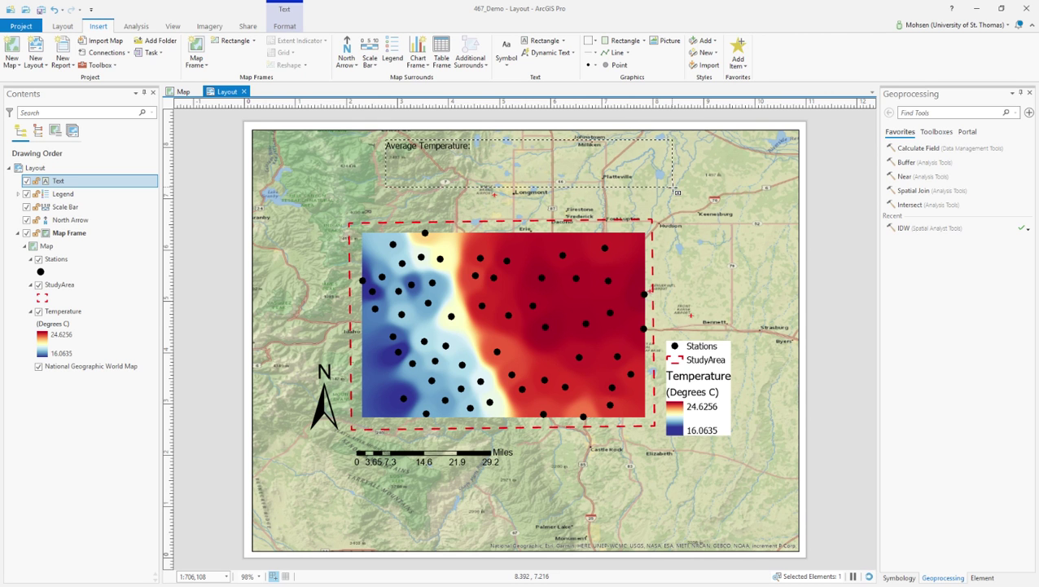
pyautogui.write(': Aug 2020')
pyautogui.press('Escape')
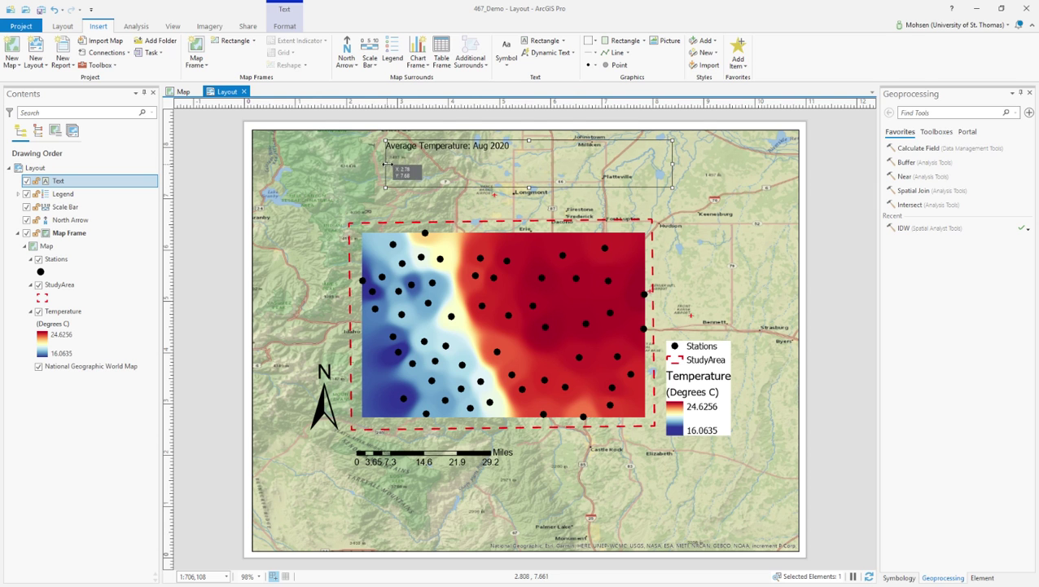
pyautogui.moveTo(404, 167); pyautogui.dragTo(405, 167)
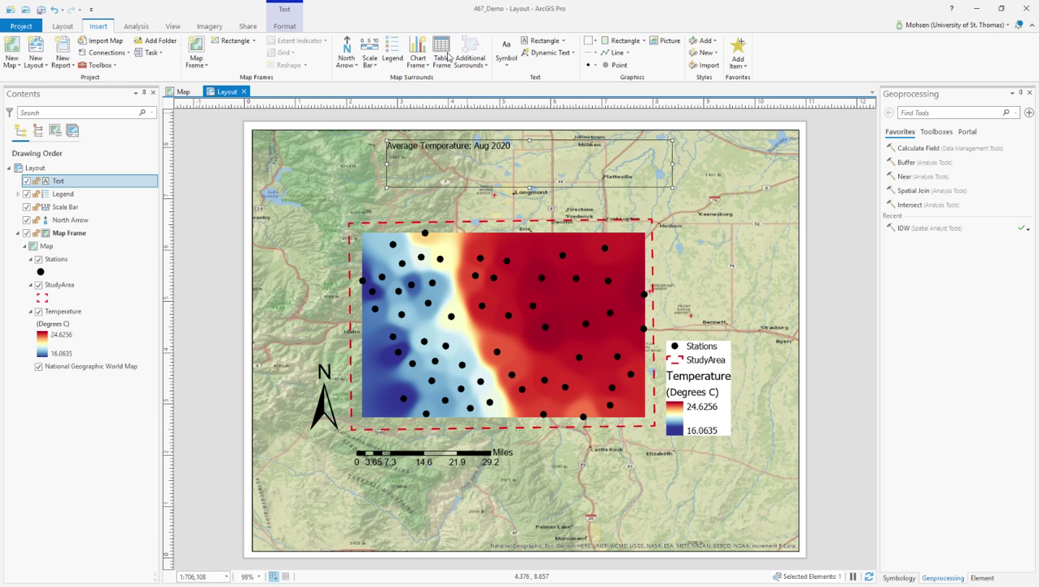
# - Format the title text as 28 pt Bold and widen its box to about 6.0 in
pyautogui.click(287, 28)
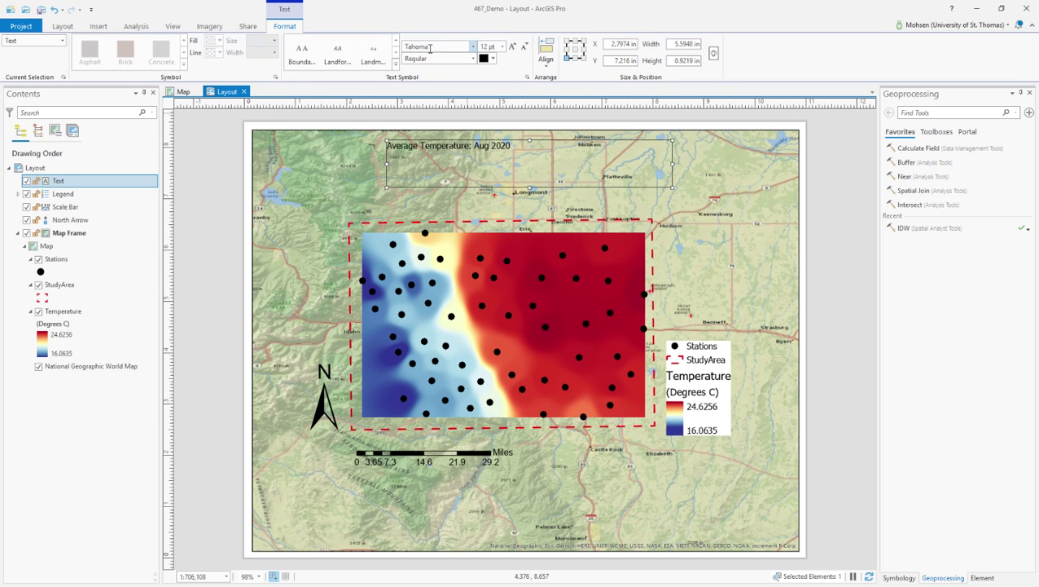
pyautogui.moveTo(499, 46); pyautogui.dragTo(471, 46)
pyautogui.write('28')
pyautogui.press('Return')
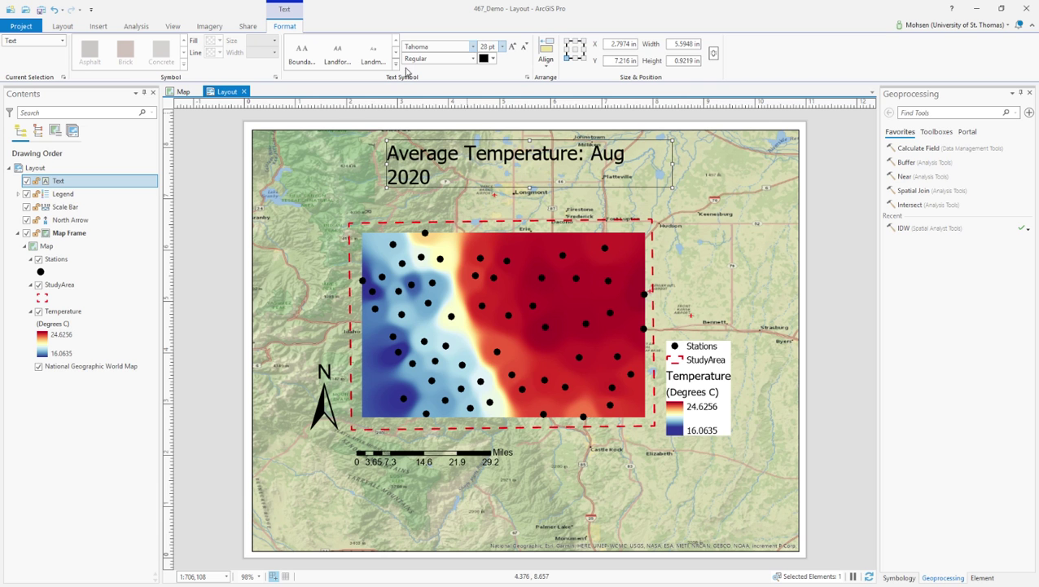
pyautogui.moveTo(386, 163); pyautogui.dragTo(366, 165)
pyautogui.click(473, 60)
pyautogui.click(419, 82)
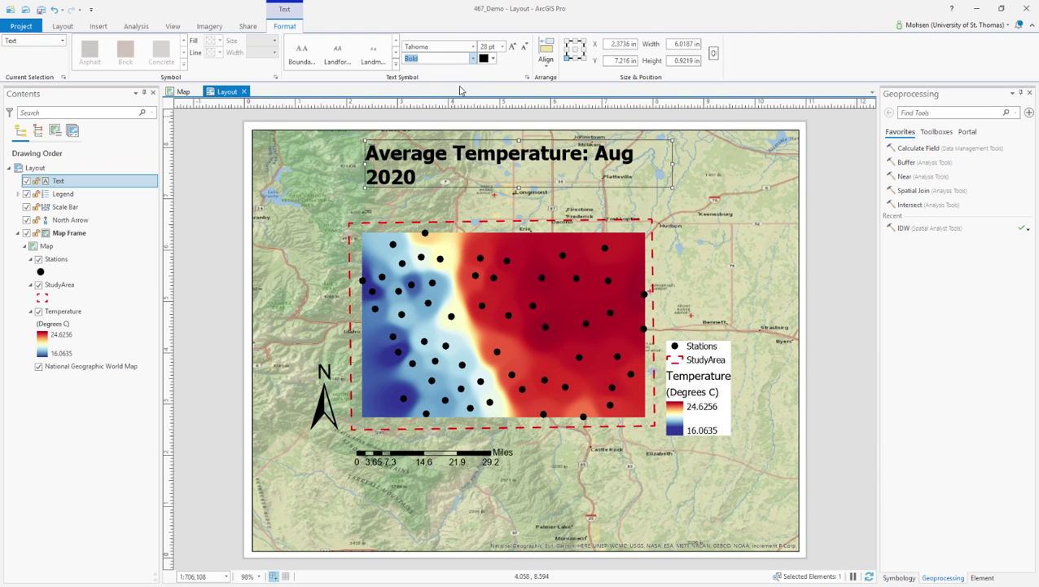
# - Resize the title box to about 6.5 by 0.74 in and center it above the study area
pyautogui.moveTo(672, 164); pyautogui.dragTo(706, 164)
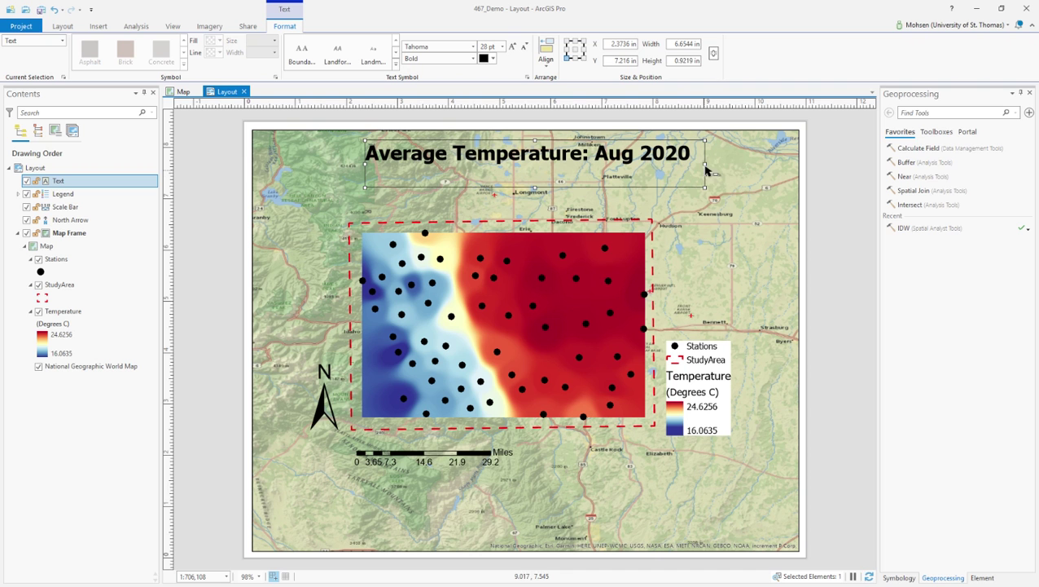
pyautogui.moveTo(706, 170); pyautogui.dragTo(699, 169)
pyautogui.moveTo(626, 187); pyautogui.dragTo(606, 198)
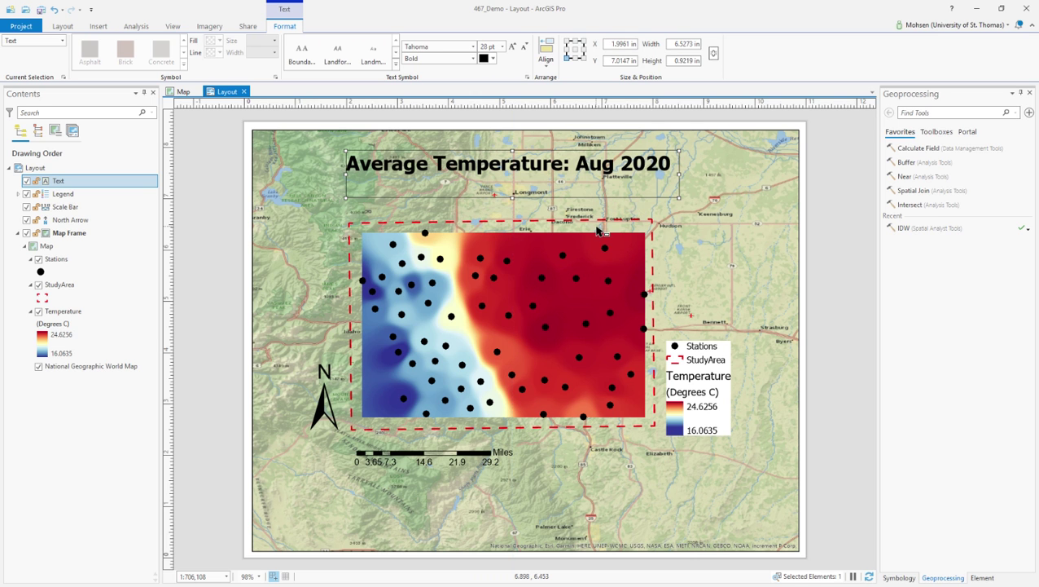
pyautogui.moveTo(512, 198); pyautogui.dragTo(512, 189)
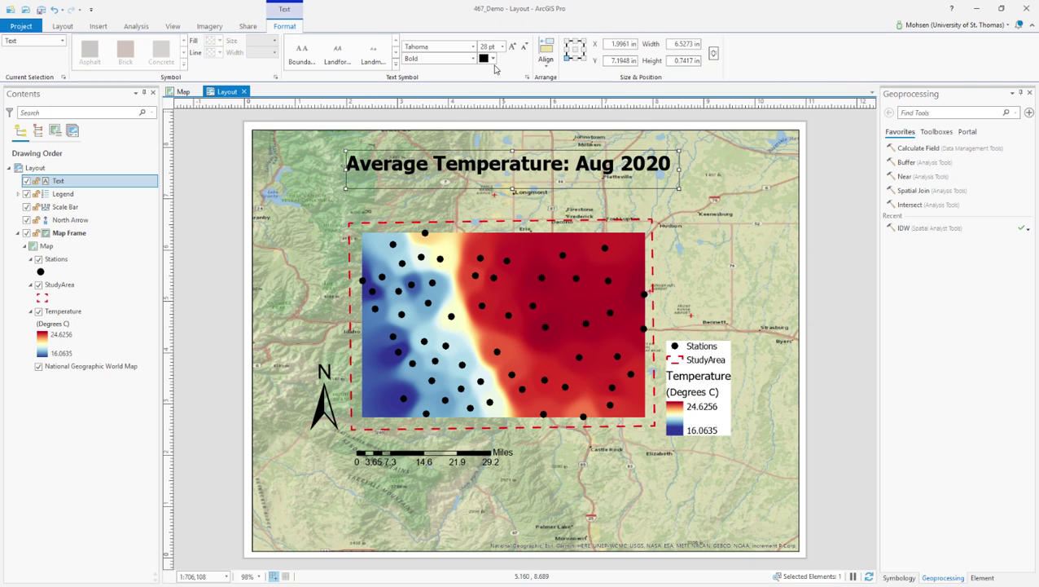
# - Try red as the title's text color
pyautogui.click(493, 60)
pyautogui.click(500, 118)
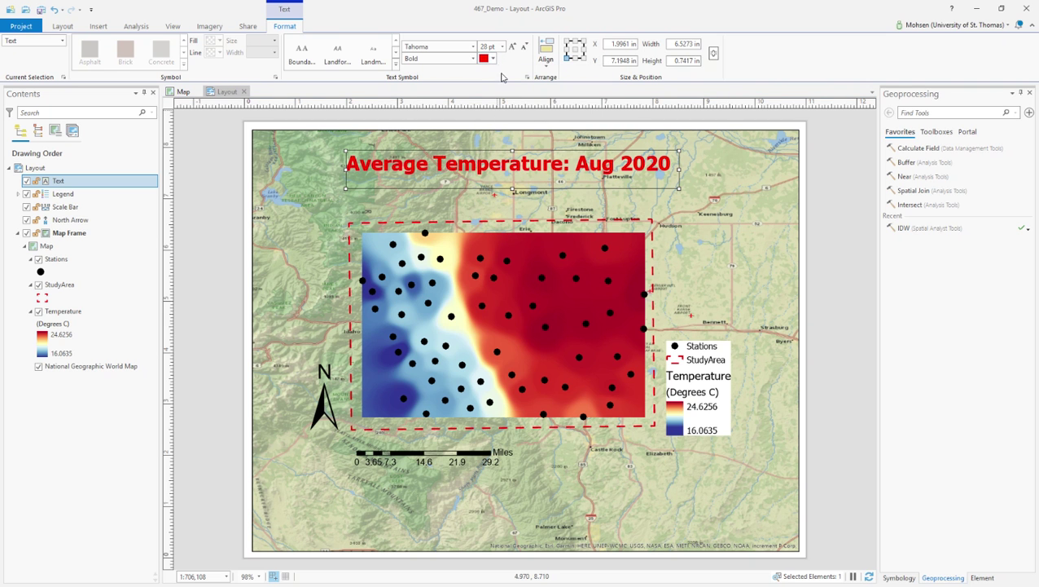
pyautogui.click(492, 62)
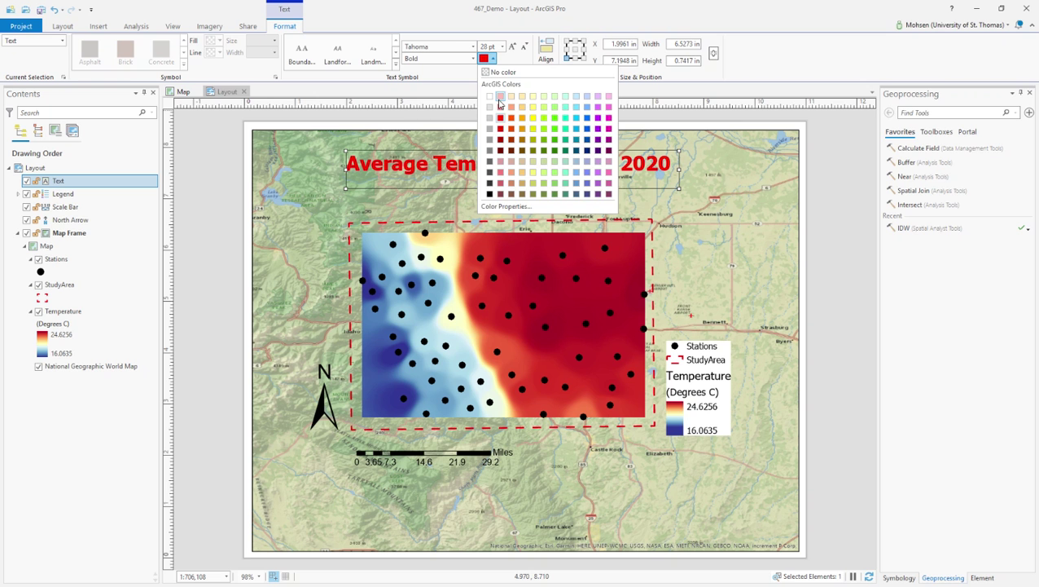
# - Change the title's font to Arial and its text color to black
pyautogui.click(432, 47)
pyautogui.write('Ari')
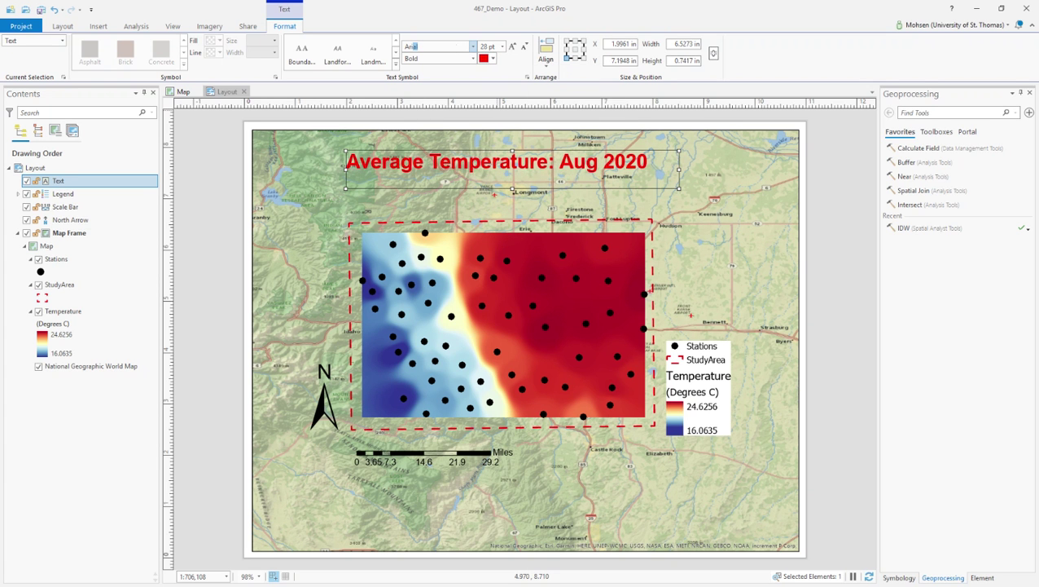
pyautogui.press('Return')
pyautogui.click(492, 59)
pyautogui.click(490, 193)
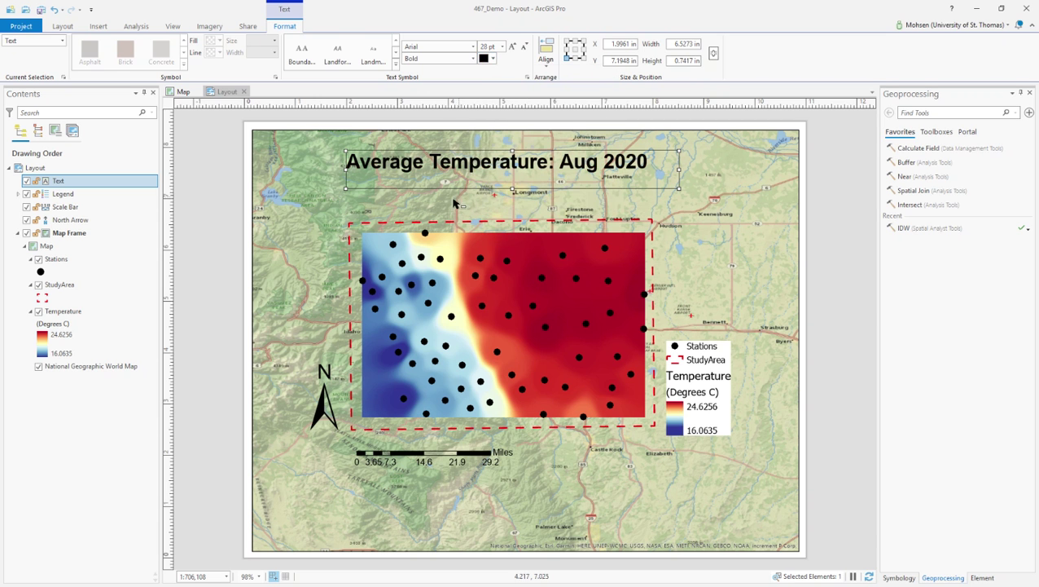
pyautogui.click(299, 207)
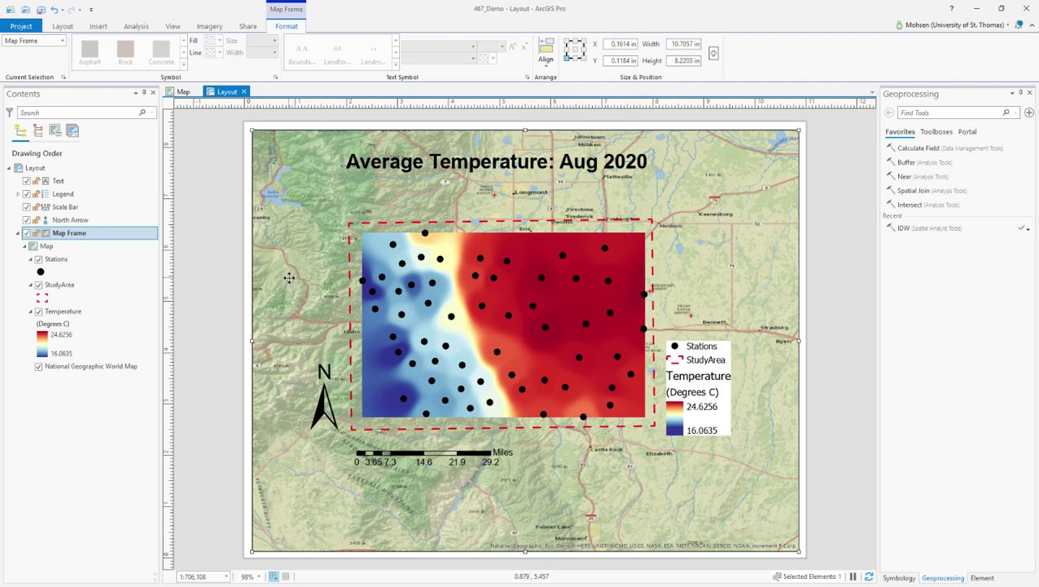
# - Show the commands for sharing and exporting the layout
pyautogui.click(248, 26)
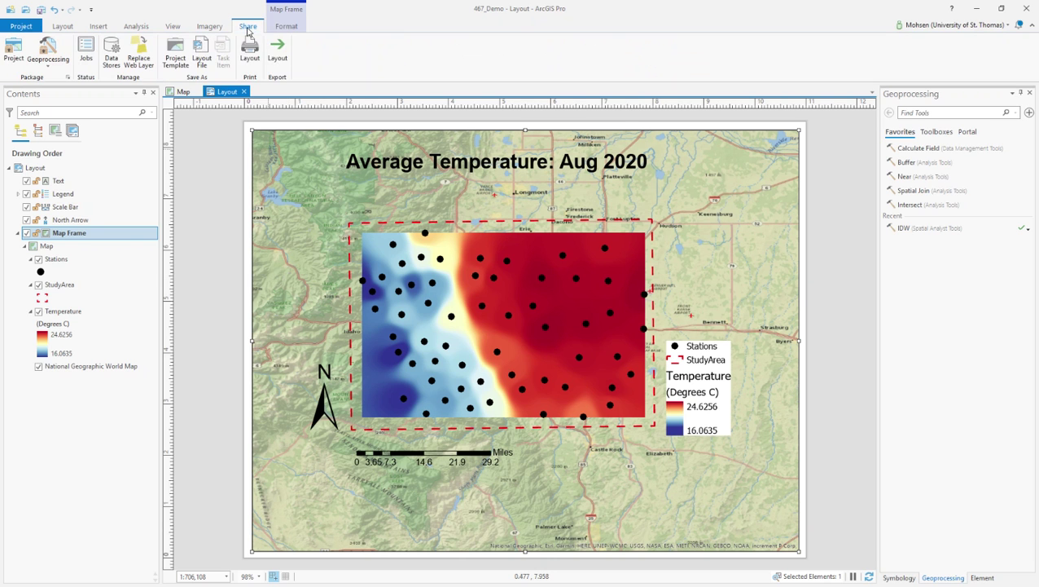